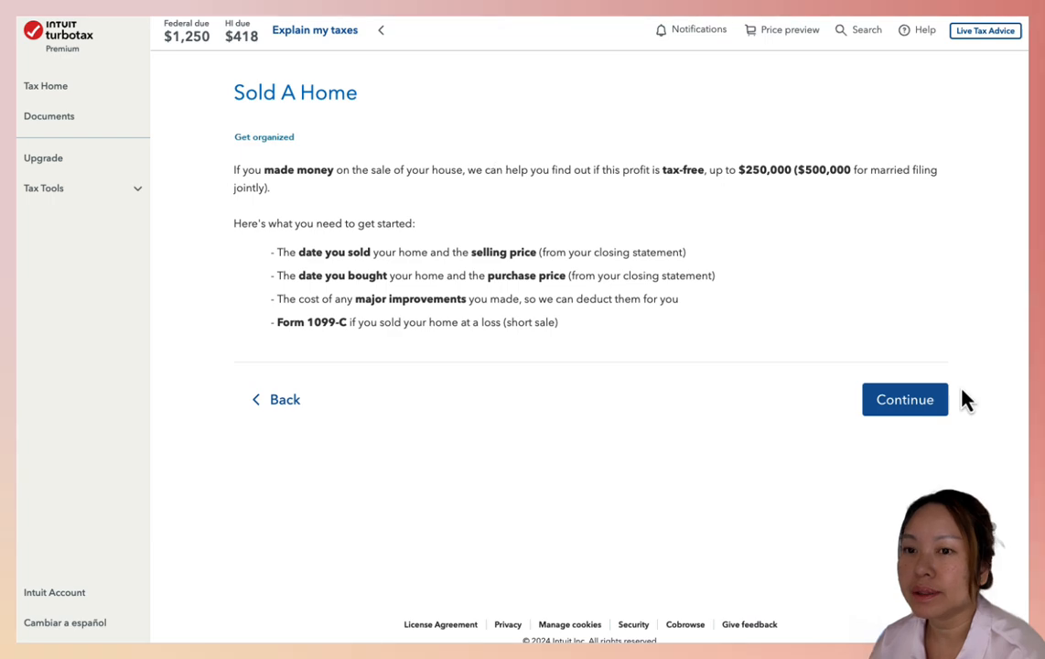
# Open the existing home sale for editing and accept its ownership and address details
pyautogui.click(898, 420)
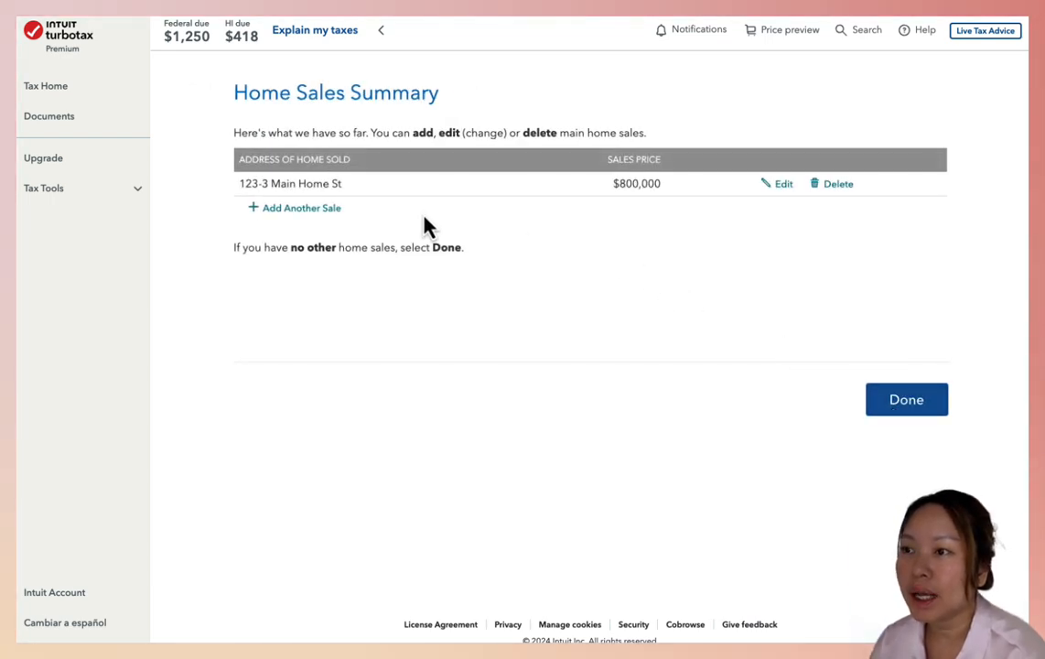
pyautogui.click(784, 186)
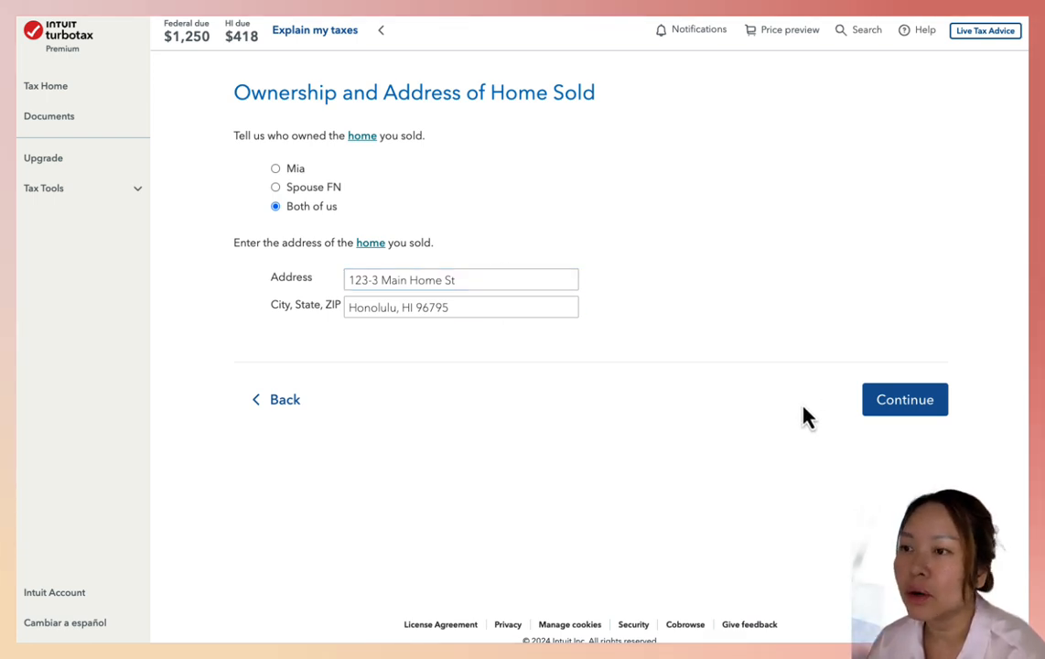
pyautogui.click(905, 408)
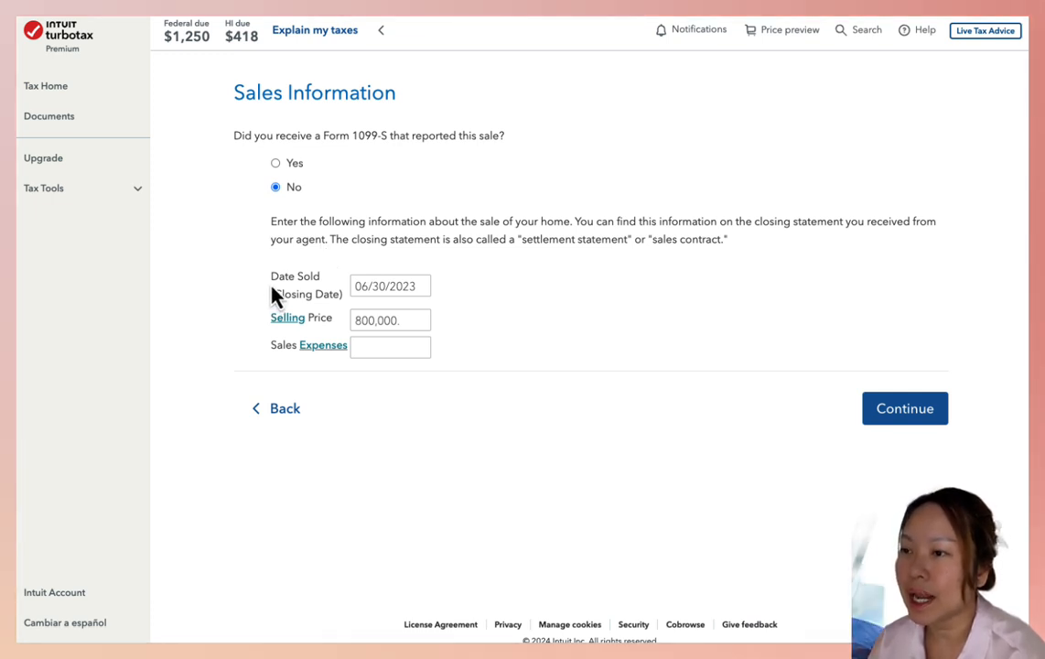
# Review the closing date, selling price and sales expenses entries for the home sale
pyautogui.click(427, 287)
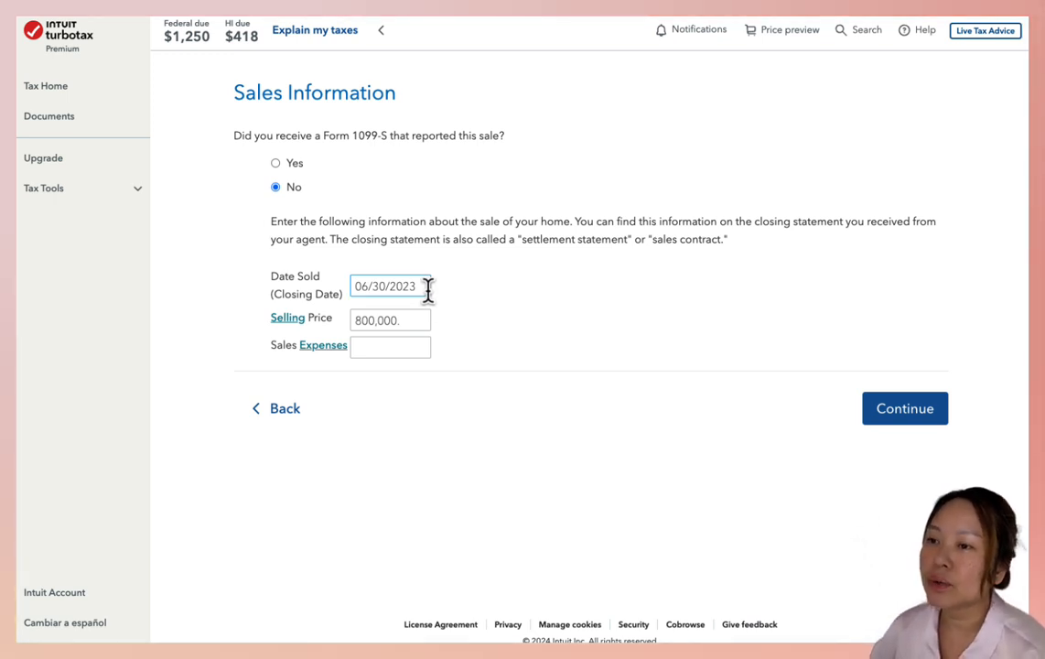
pyautogui.click(406, 325)
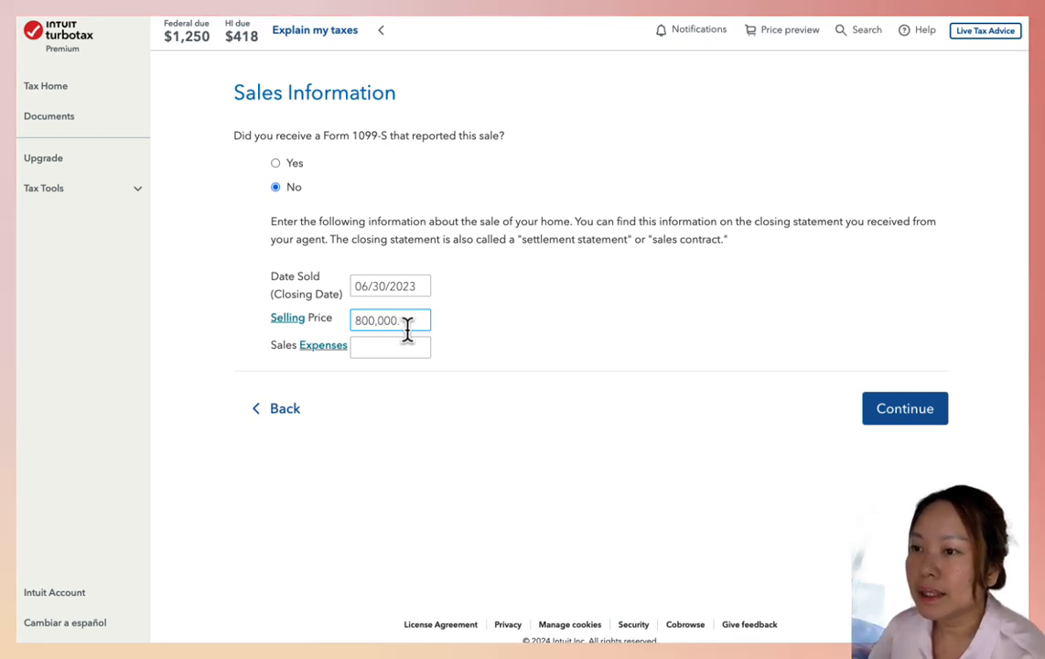
pyautogui.click(401, 353)
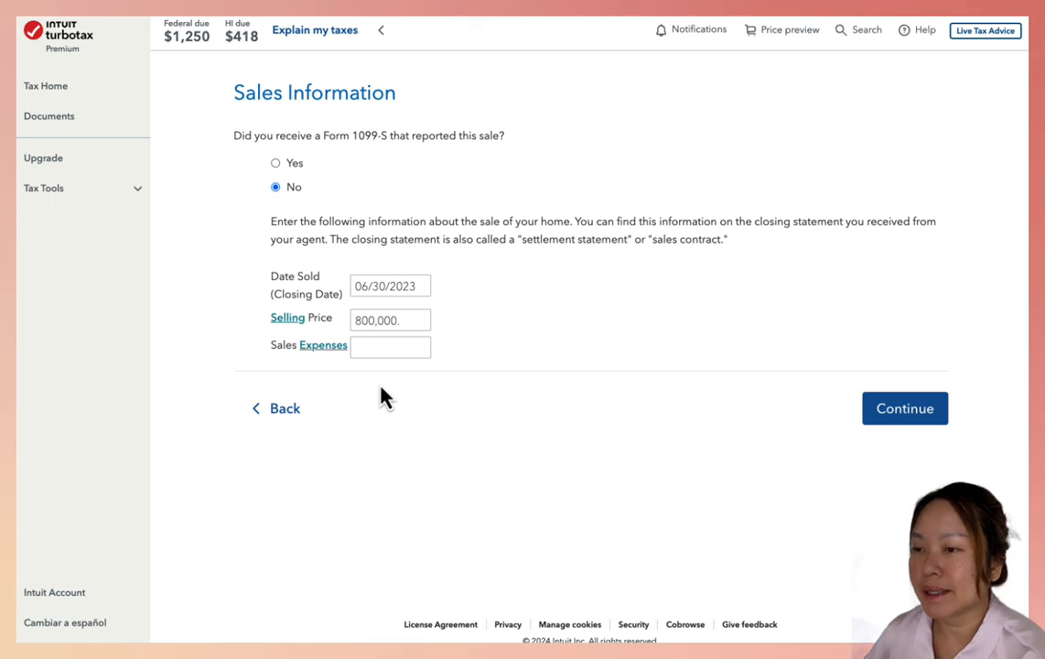
pyautogui.click(375, 346)
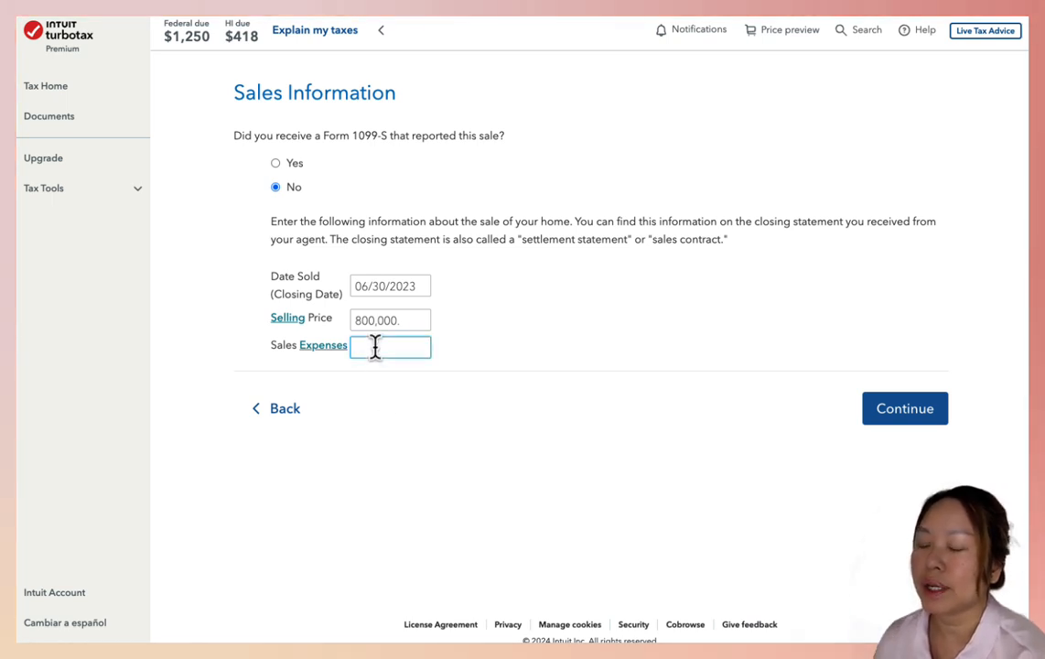
# Read the help on what the selling price includes, and accept the sales information as entered
pyautogui.click(287, 320)
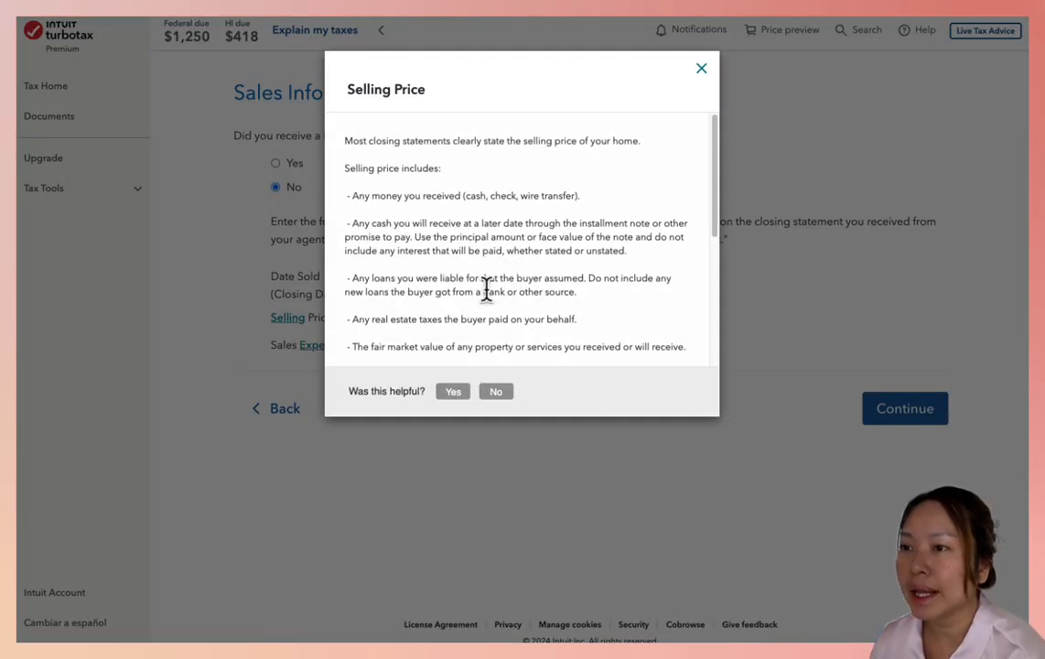
pyautogui.scroll(-5, 646, 212)
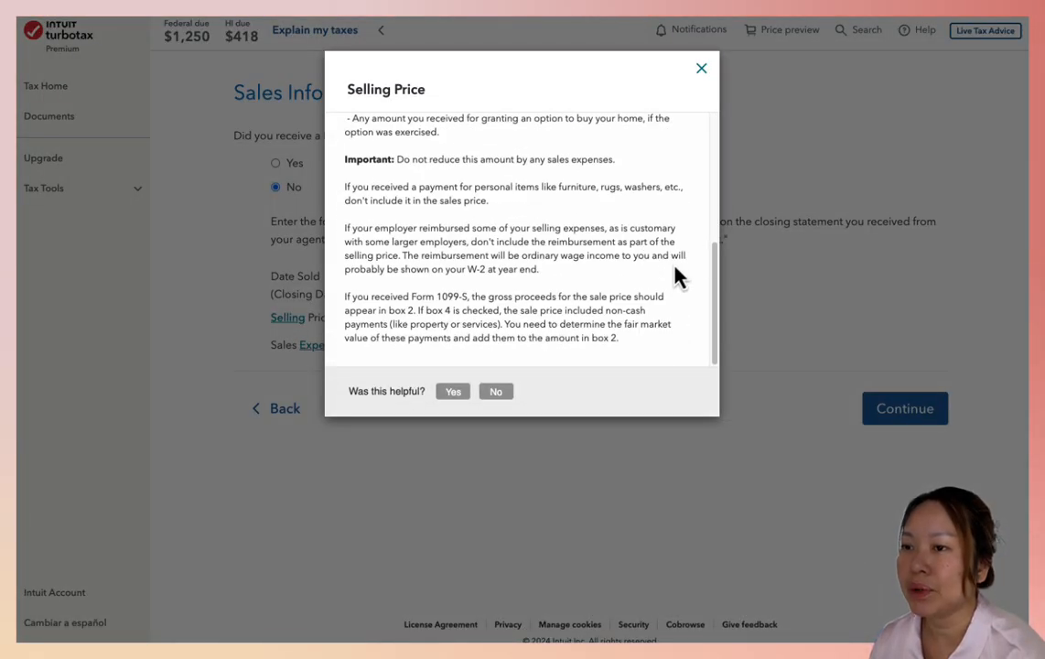
pyautogui.click(702, 71)
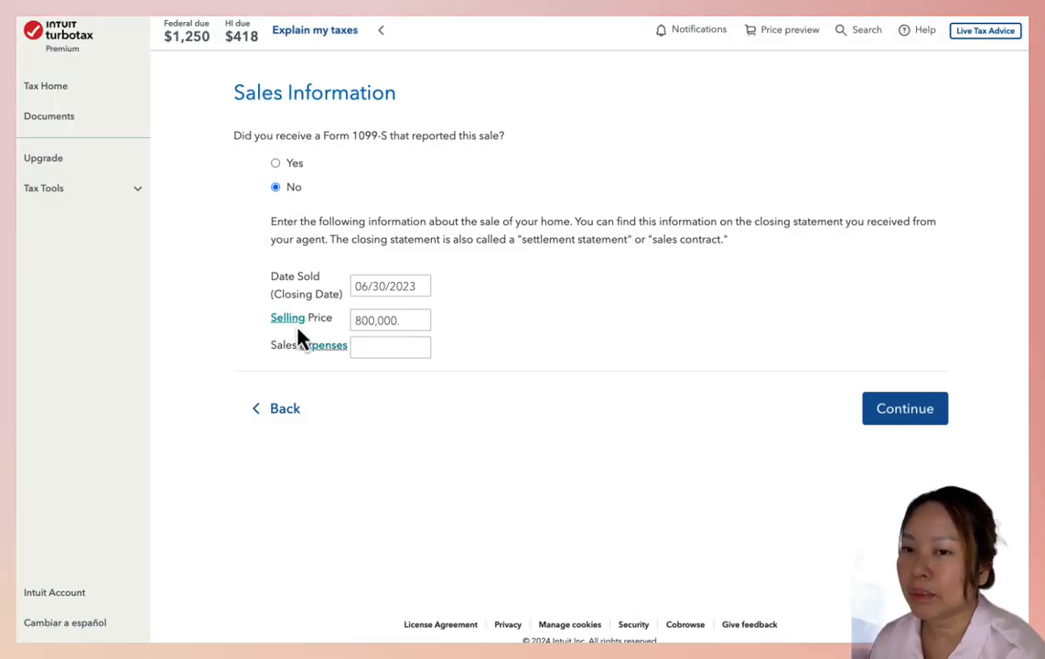
pyautogui.click(901, 414)
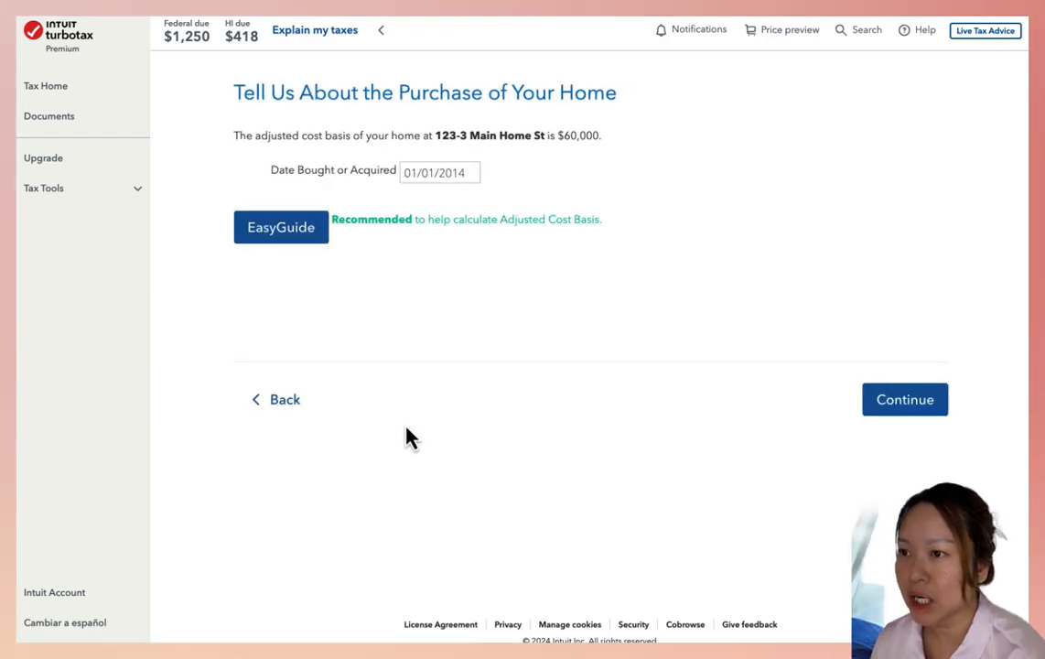
# Accept the home's purchase date and answer Yes for both spouses having lived there at least 24 months
pyautogui.click(402, 176)
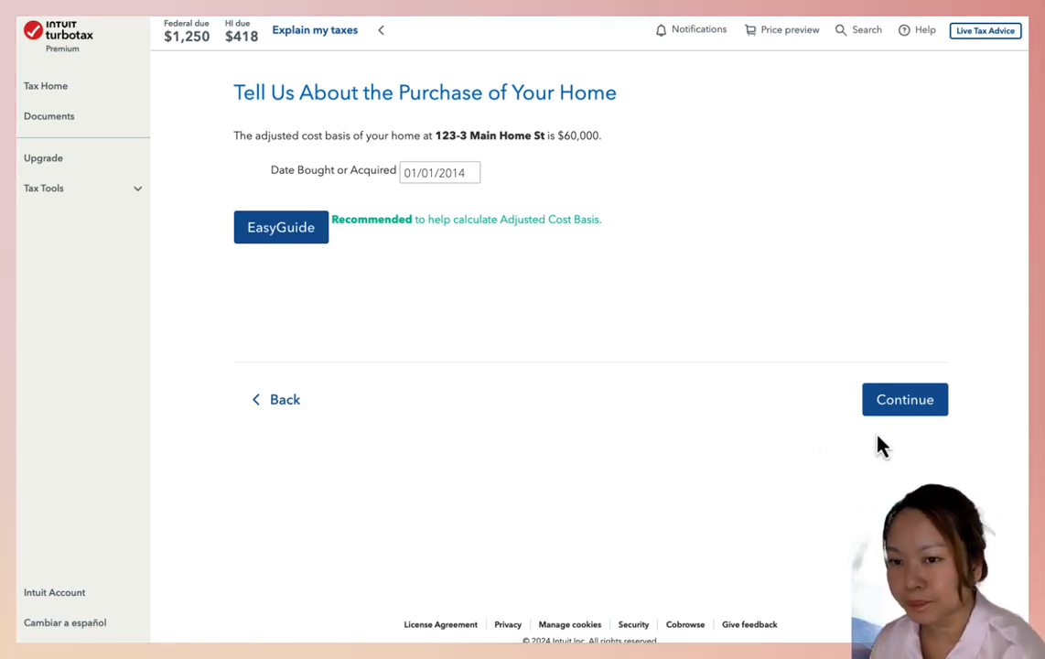
pyautogui.click(887, 411)
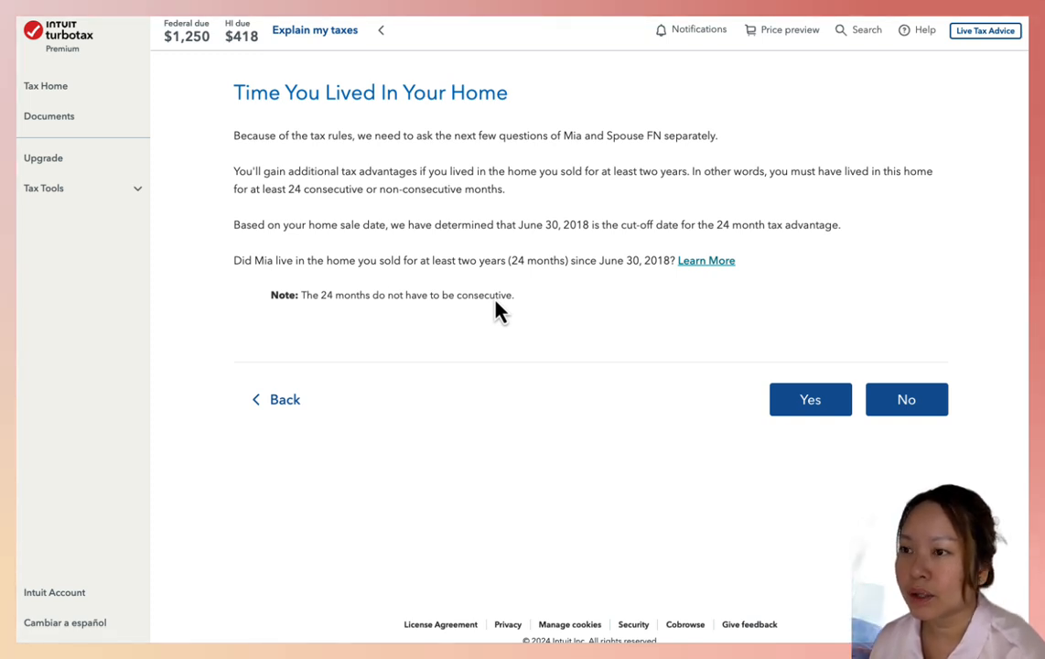
pyautogui.click(804, 412)
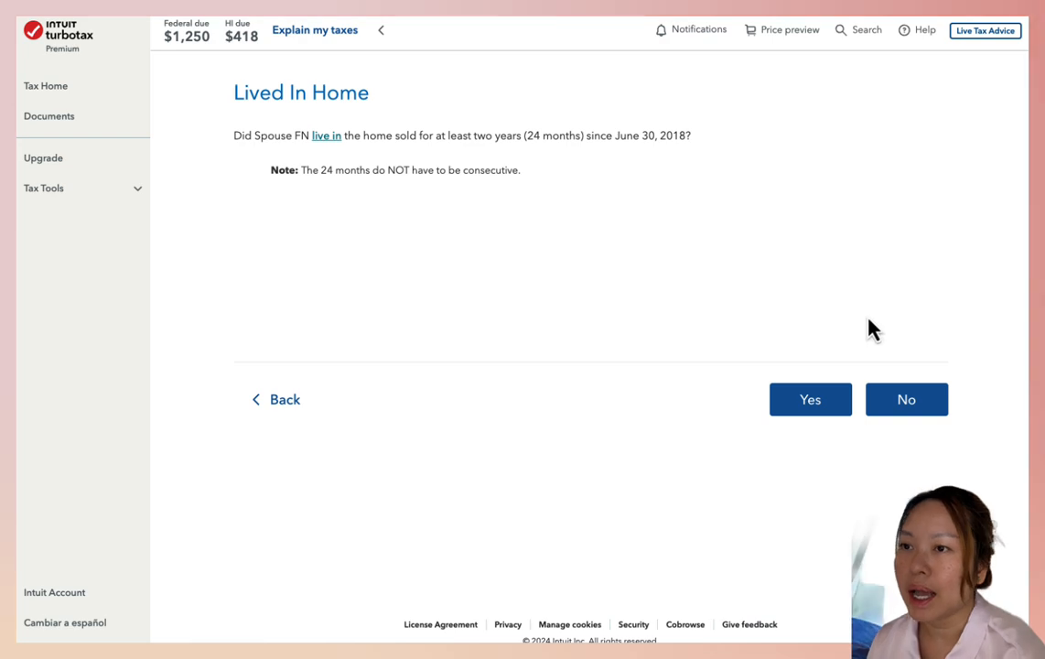
pyautogui.click(805, 410)
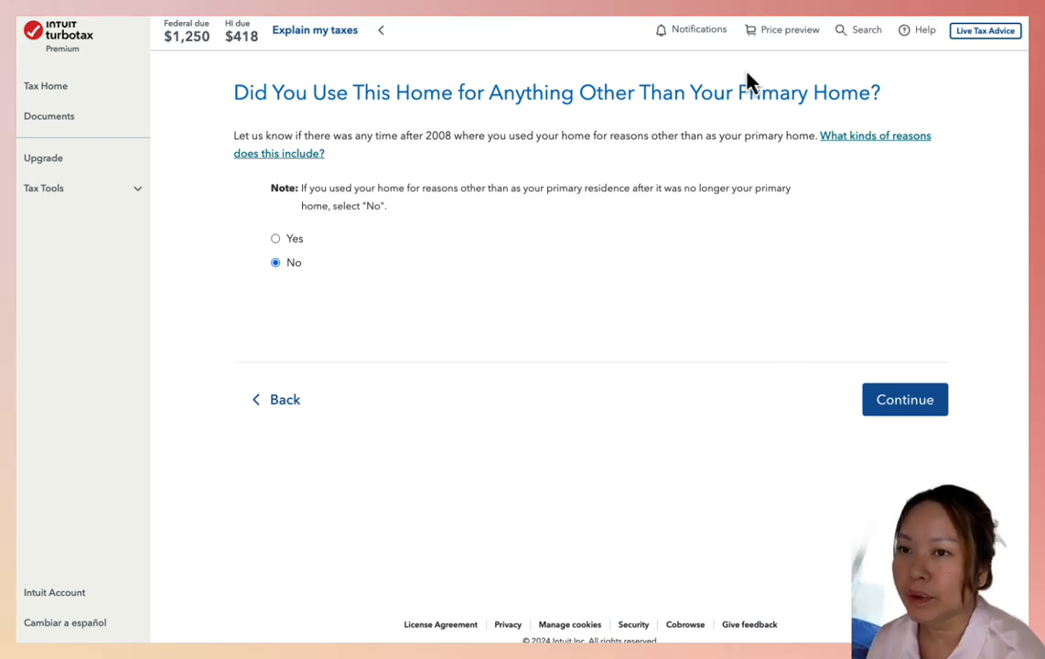
# Answer No to non-primary use, other home sales by either spouse, and home office or rental use, and continue past the gain summary
pyautogui.moveTo(229, 91); pyautogui.dragTo(886, 96)
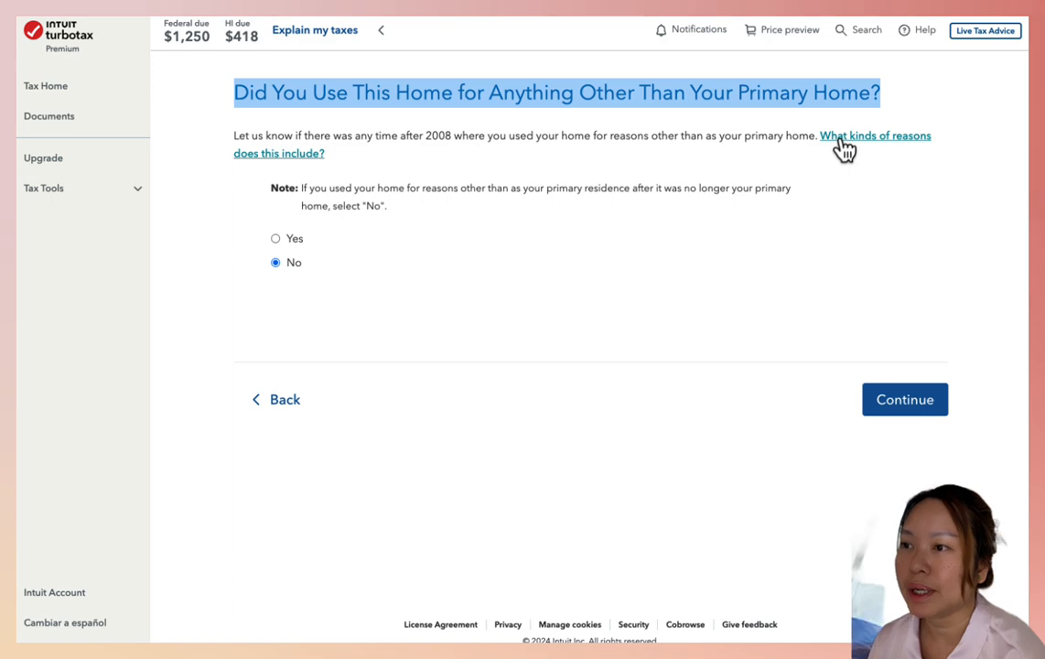
pyautogui.click(924, 401)
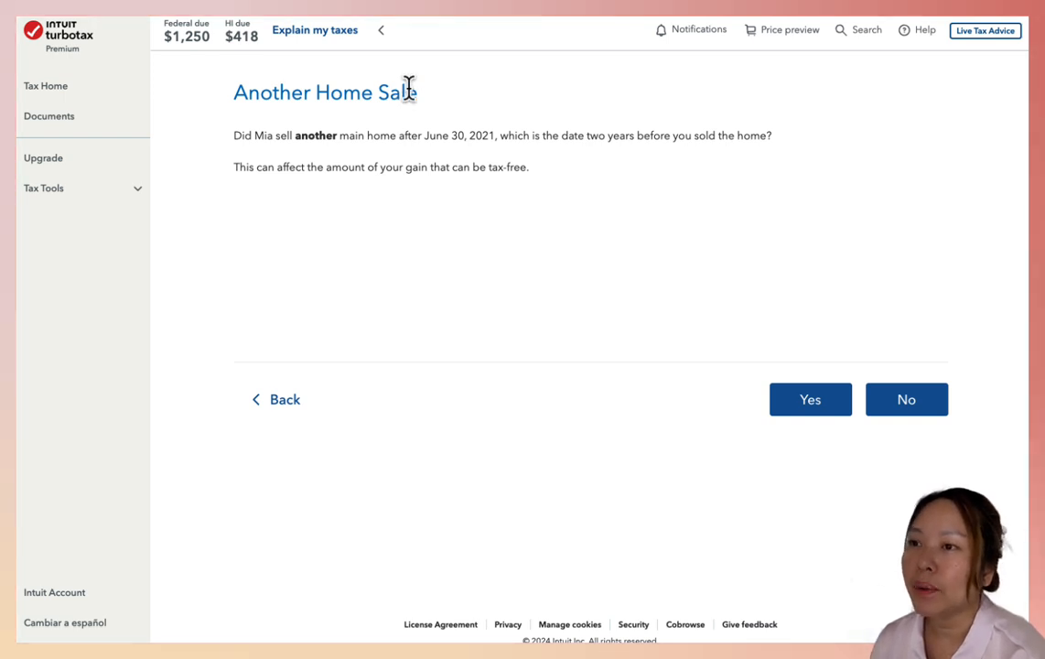
pyautogui.click(920, 412)
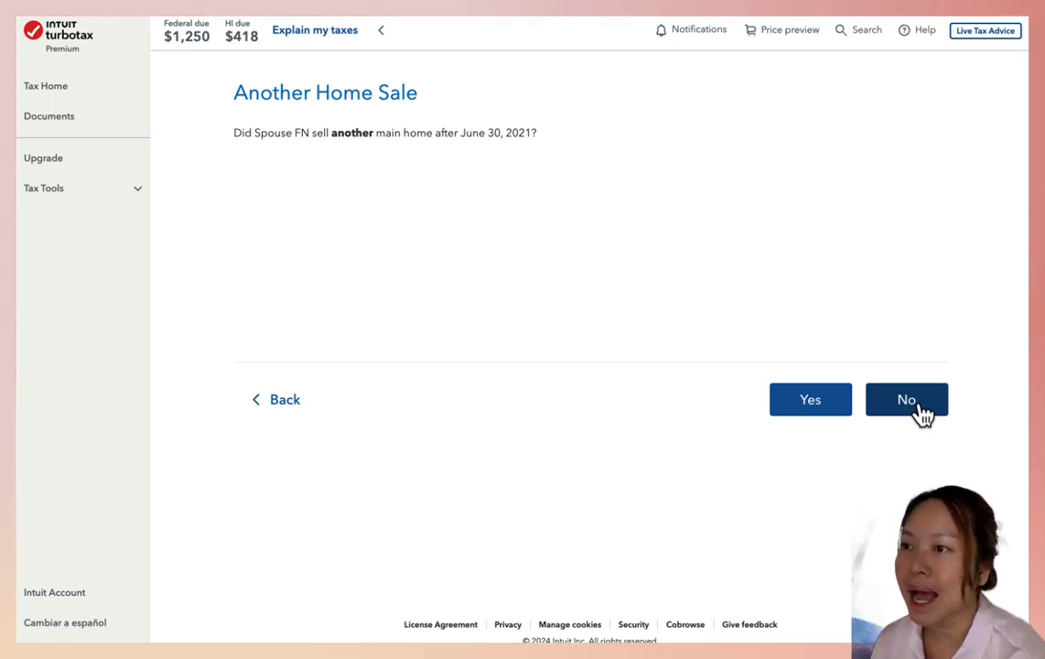
pyautogui.click(920, 410)
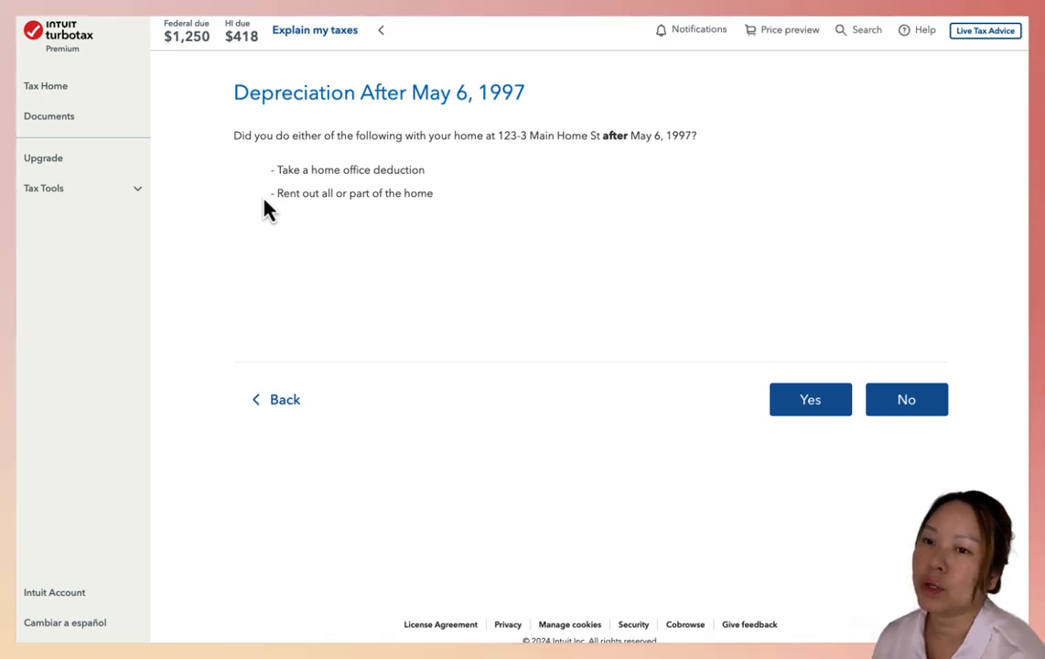
pyautogui.click(908, 402)
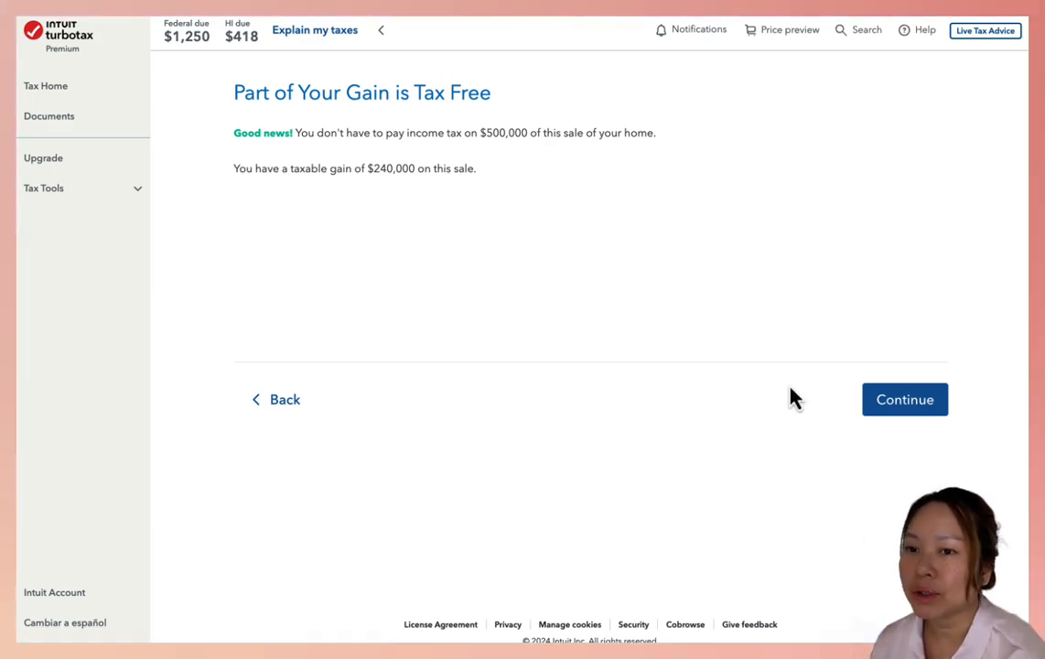
pyautogui.click(928, 408)
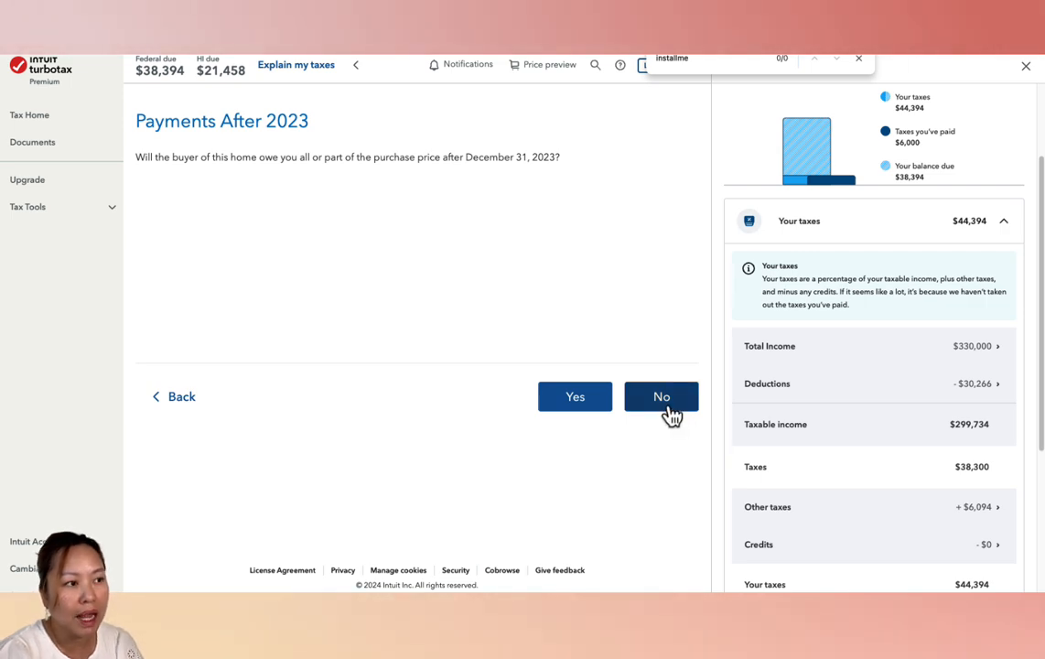
# Open the Total Income breakdown and examine its capital gains, W-2 wages and Schedule C amounts
pyautogui.click(991, 347)
pyautogui.scroll(-1, 957, 416)
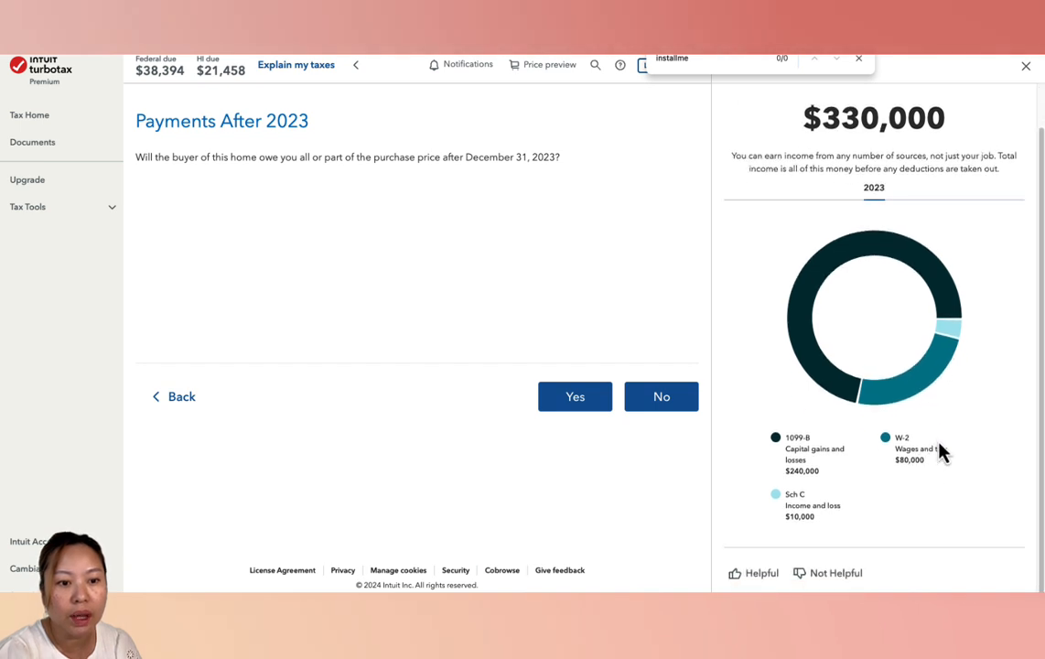
pyautogui.moveTo(826, 485); pyautogui.dragTo(793, 490)
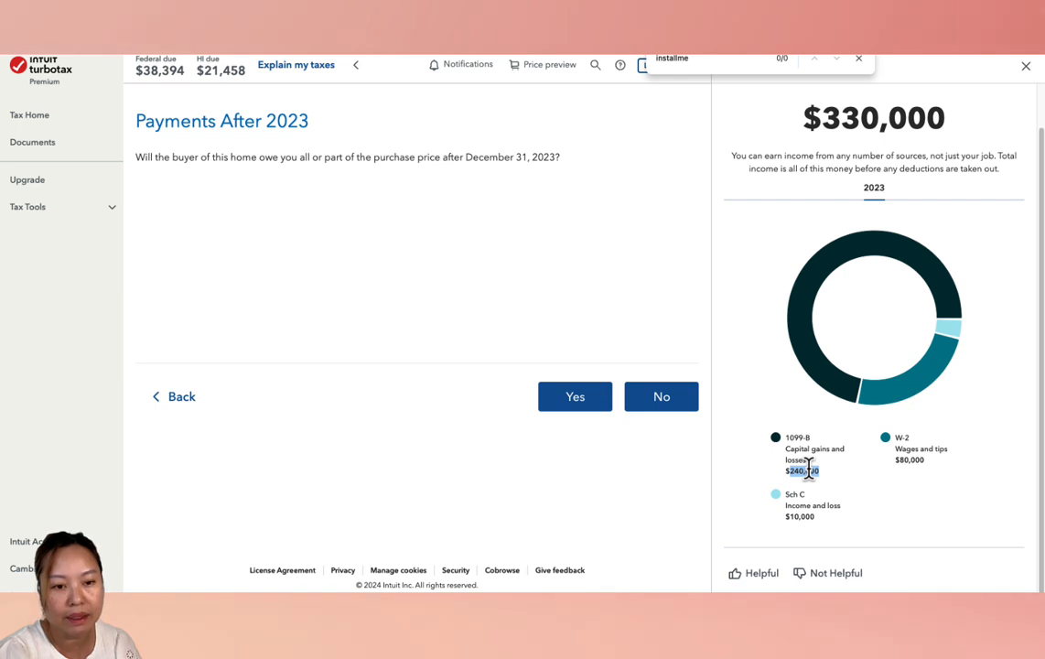
pyautogui.doubleClick(899, 461)
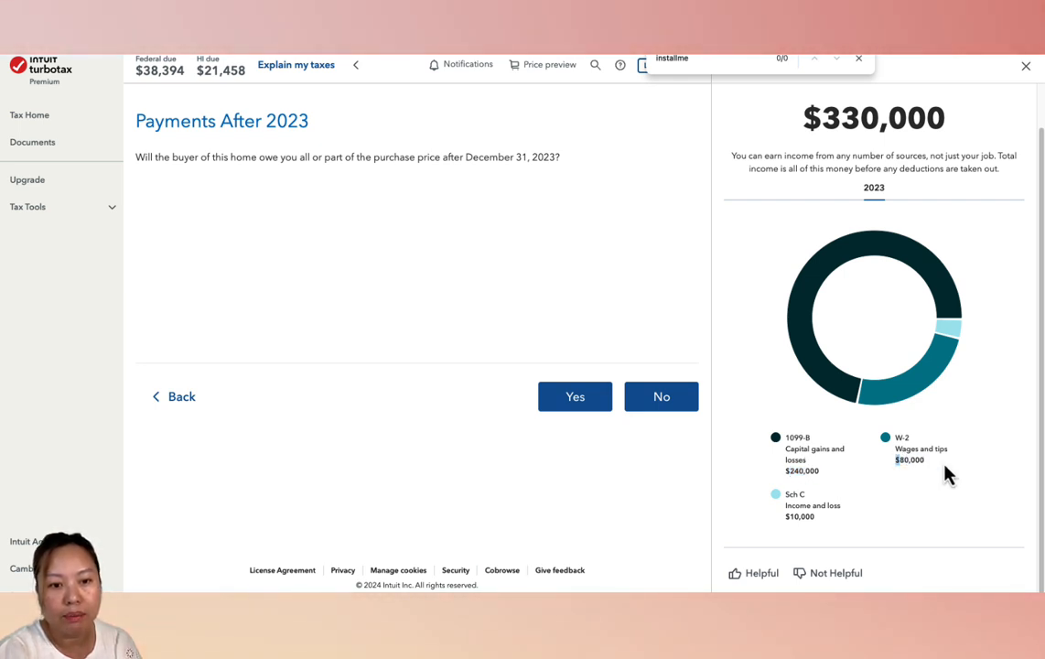
pyautogui.moveTo(949, 477); pyautogui.dragTo(925, 482)
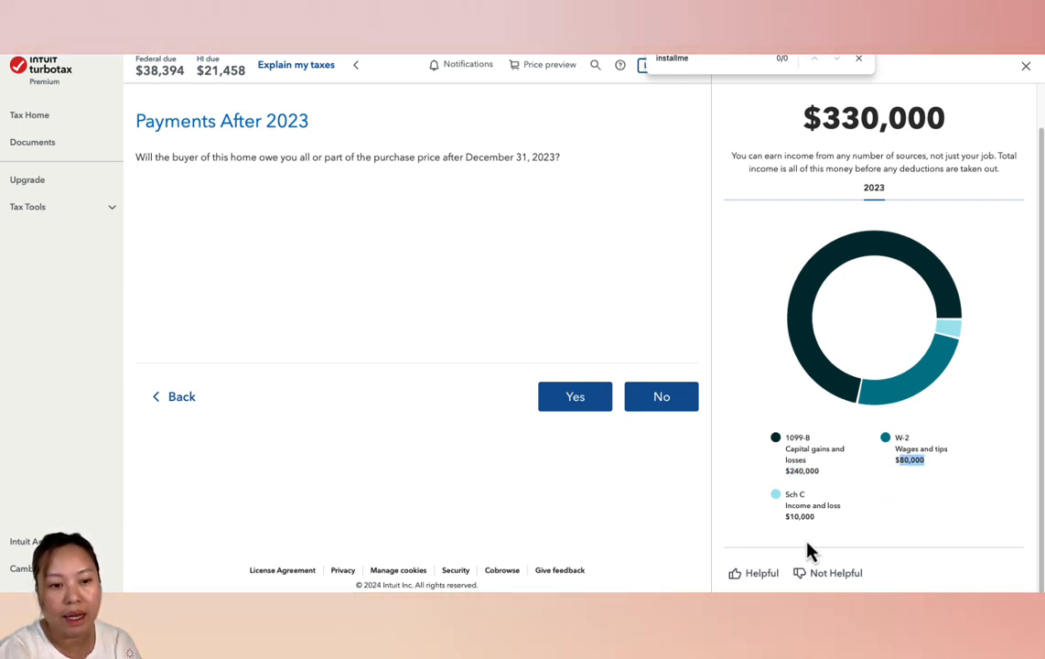
pyautogui.moveTo(815, 518); pyautogui.dragTo(784, 518)
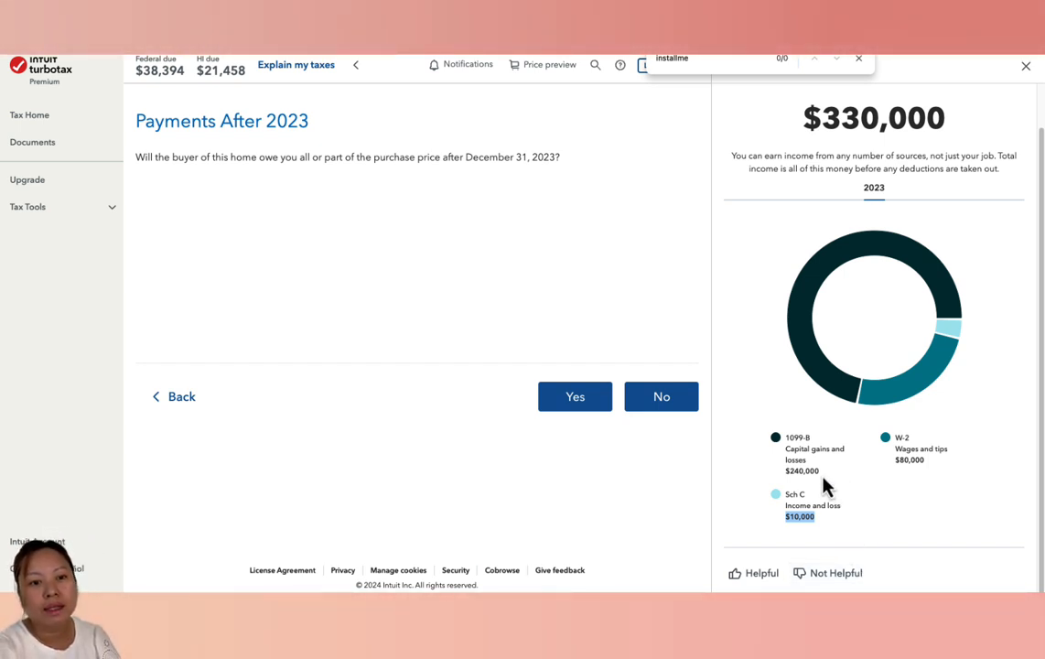
pyautogui.moveTo(821, 471); pyautogui.dragTo(784, 471)
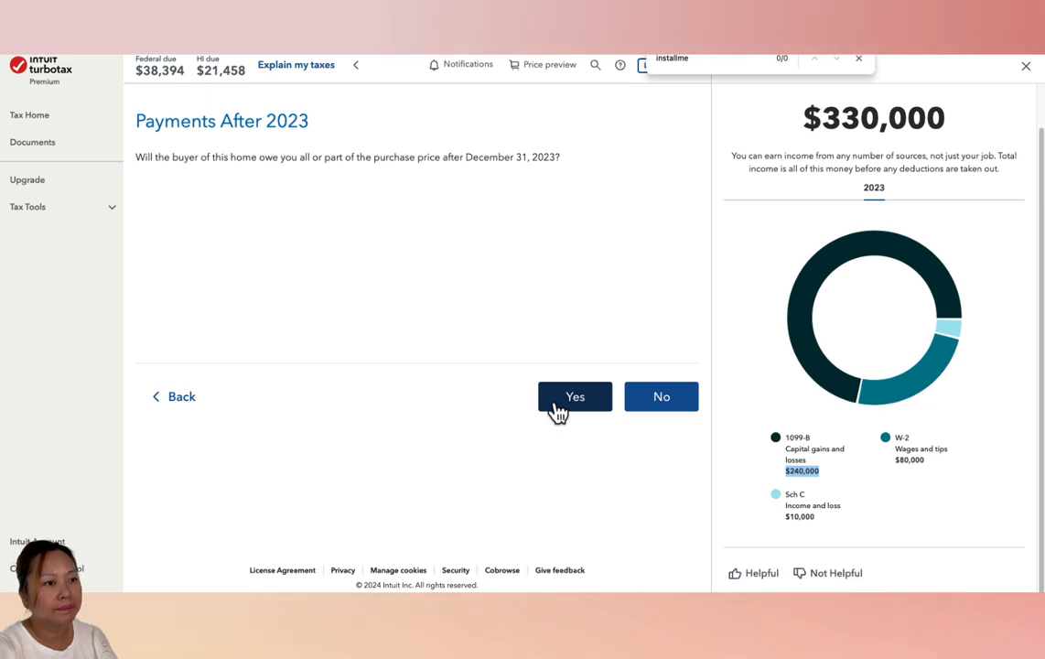
# Answer Yes to buyer payments after 2023, choose the installment sale method, and keep the buyer-assumed debt at 0
pyautogui.click(556, 412)
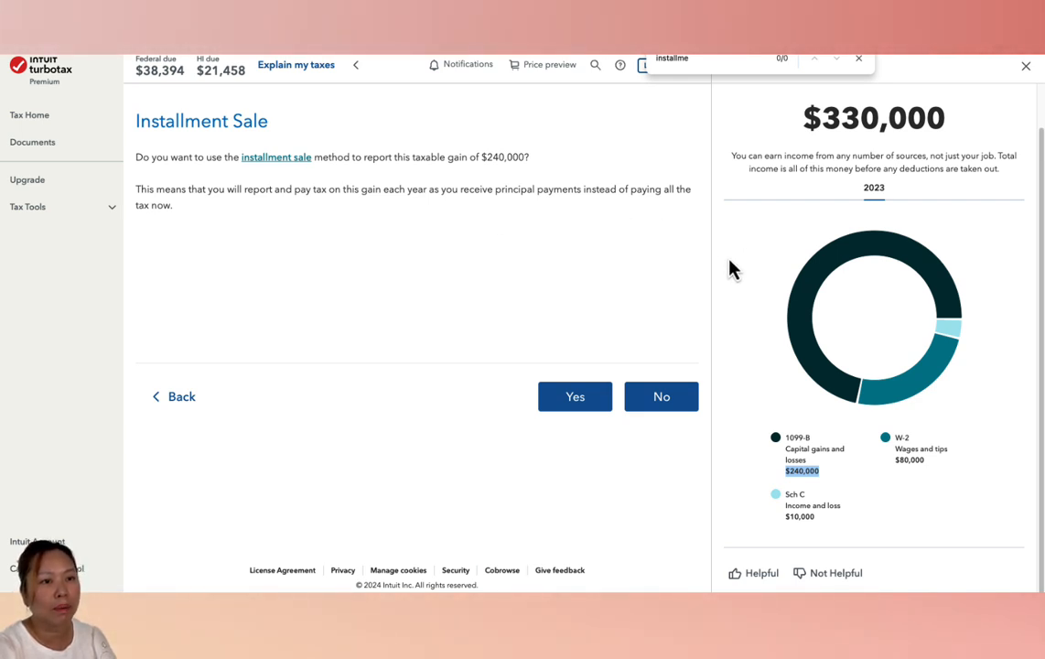
pyautogui.click(571, 403)
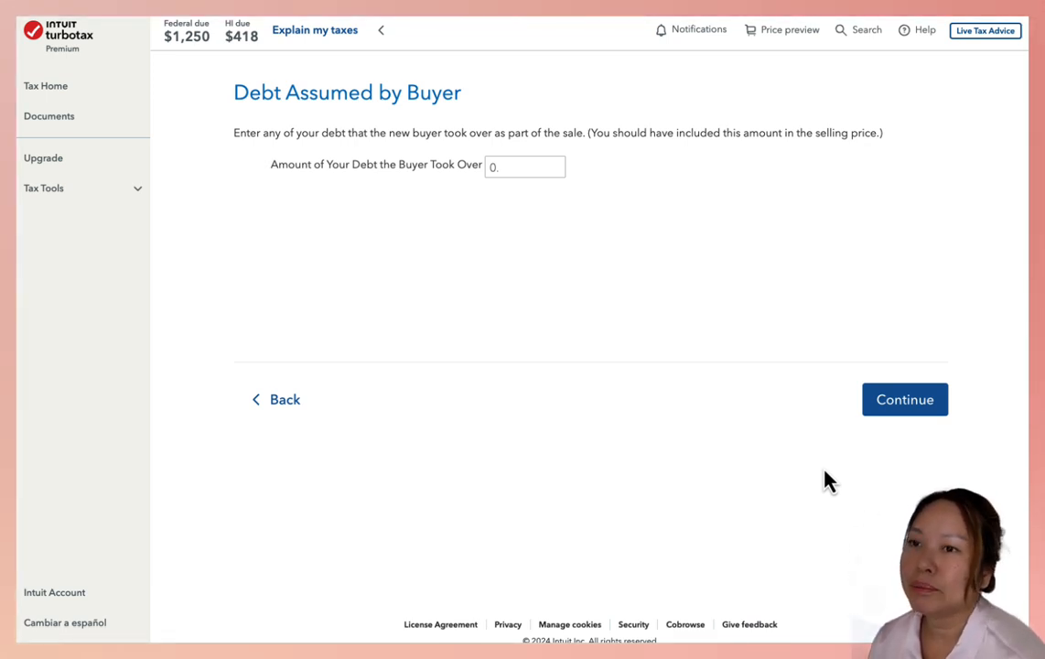
pyautogui.click(889, 407)
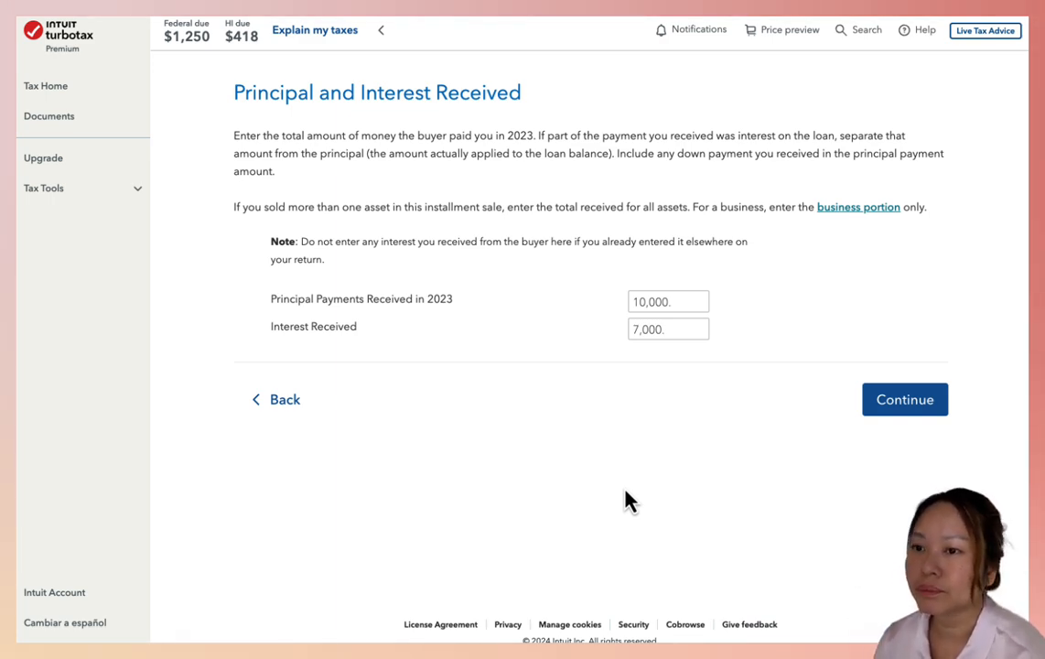
# Set the principal payments received in 2023 to 100,000 and accept the principal and interest amounts
pyautogui.click(668, 302)
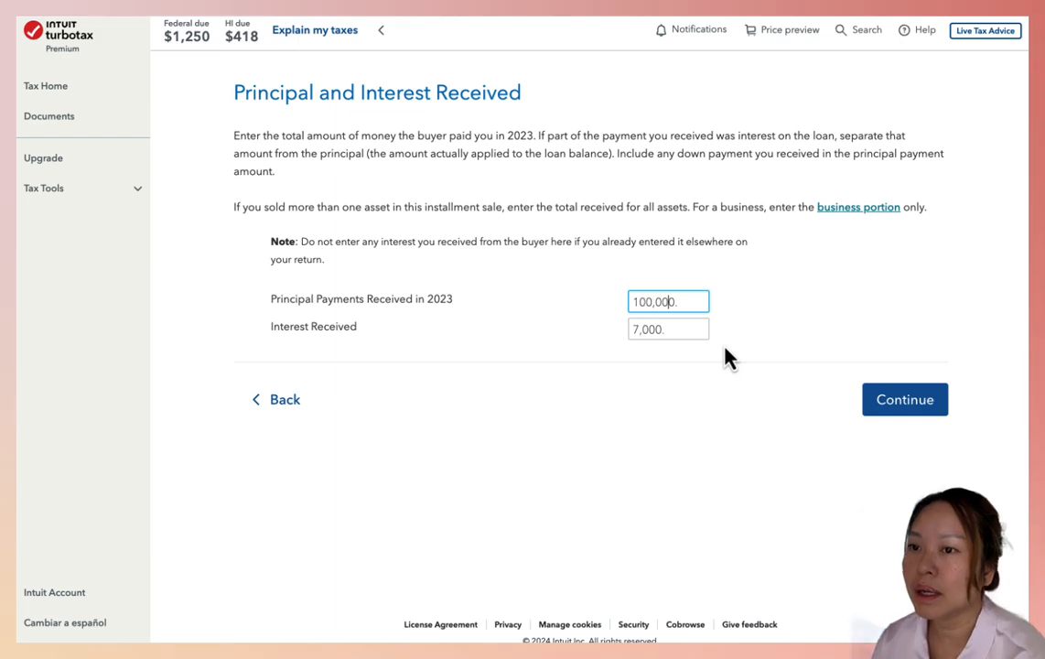
pyautogui.click(704, 379)
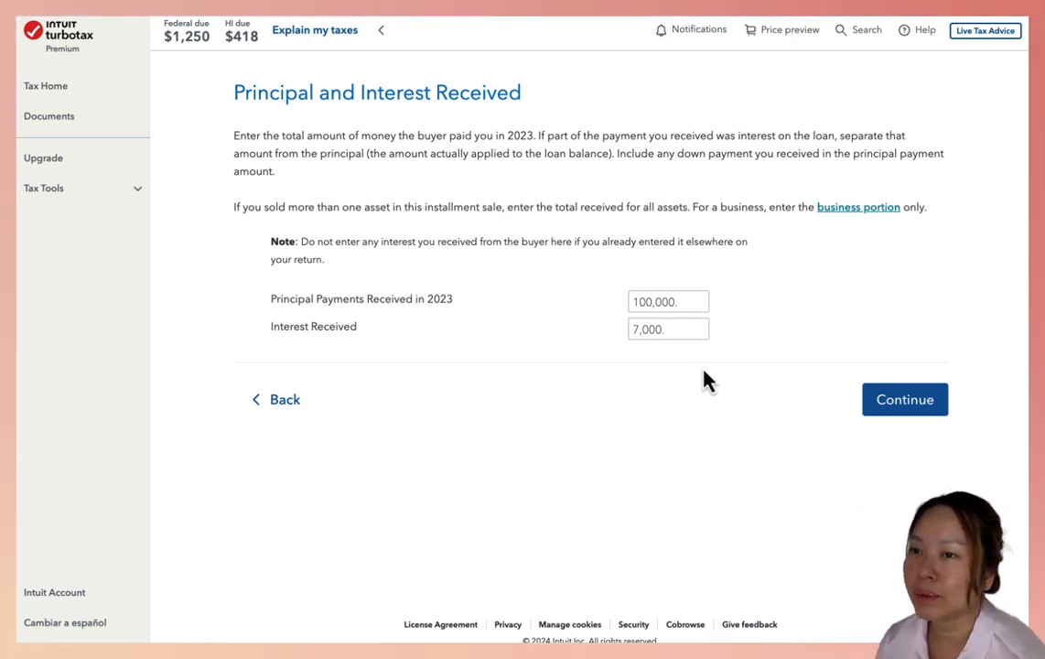
pyautogui.click(918, 409)
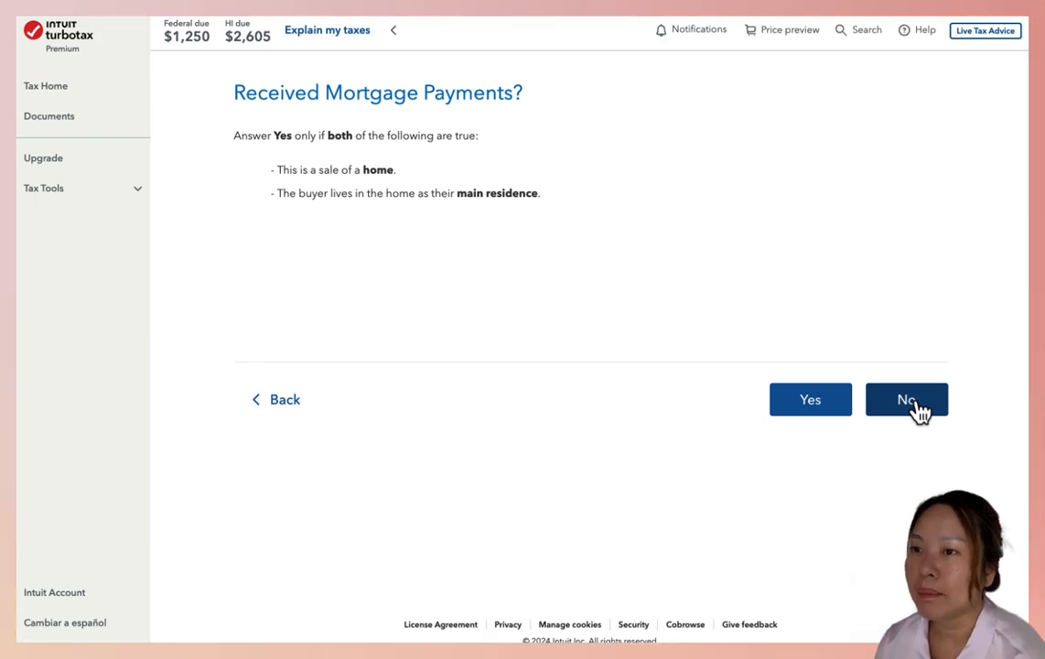
# Answer Yes to receiving mortgage payments on the buyer's main residence and accept the buyer's information
pyautogui.click(831, 403)
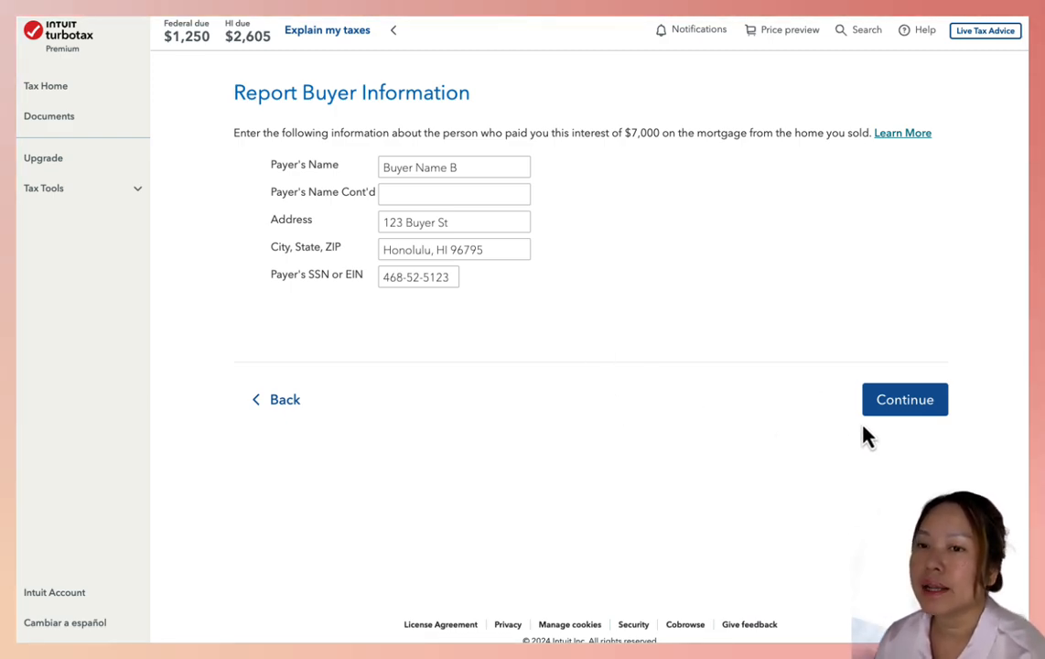
pyautogui.click(889, 404)
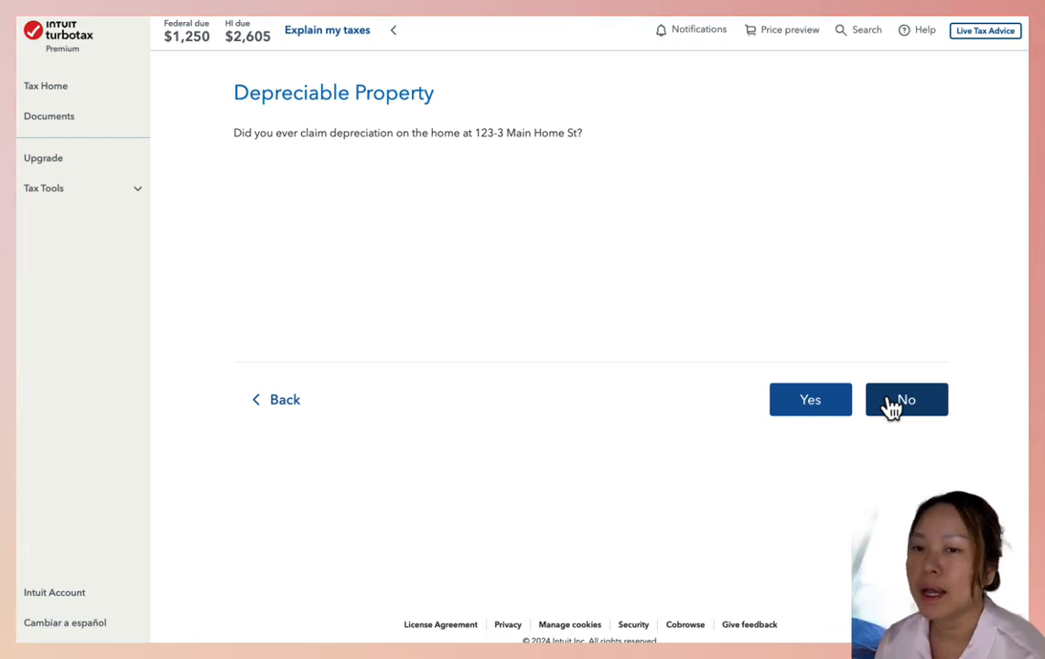
# Answer No to having claimed depreciation, check the related party definition, and answer No to a related party sale
pyautogui.click(892, 405)
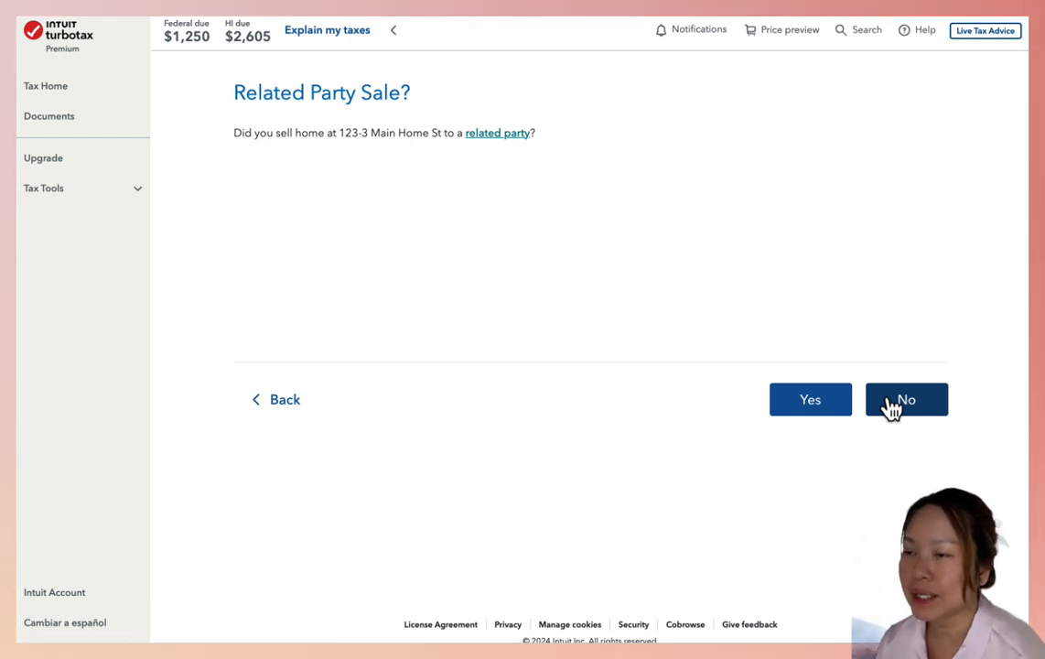
pyautogui.click(506, 134)
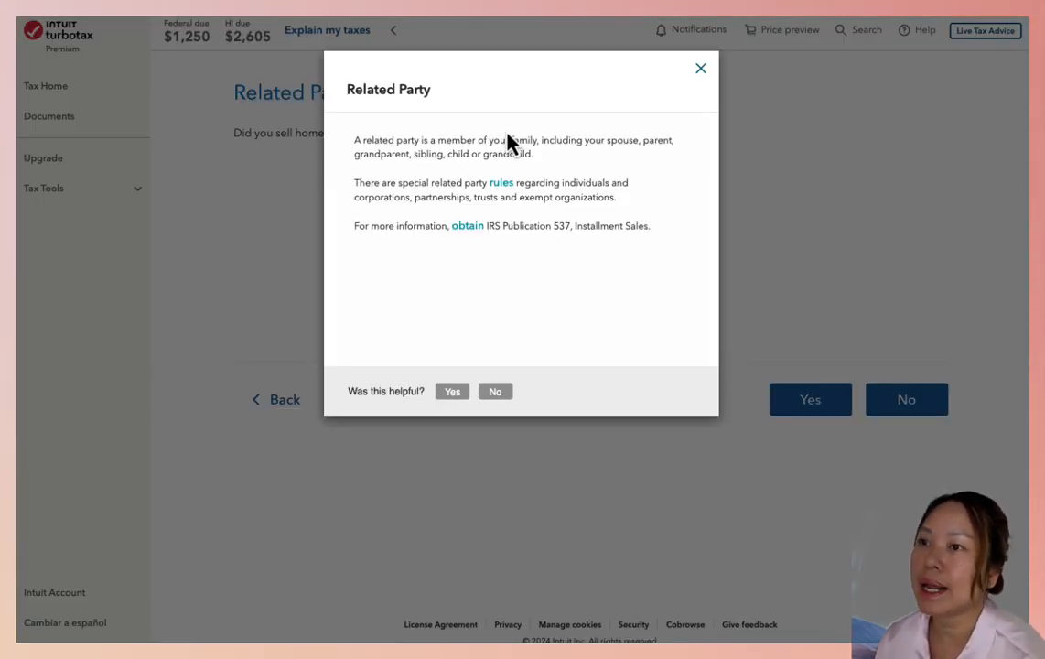
pyautogui.click(701, 69)
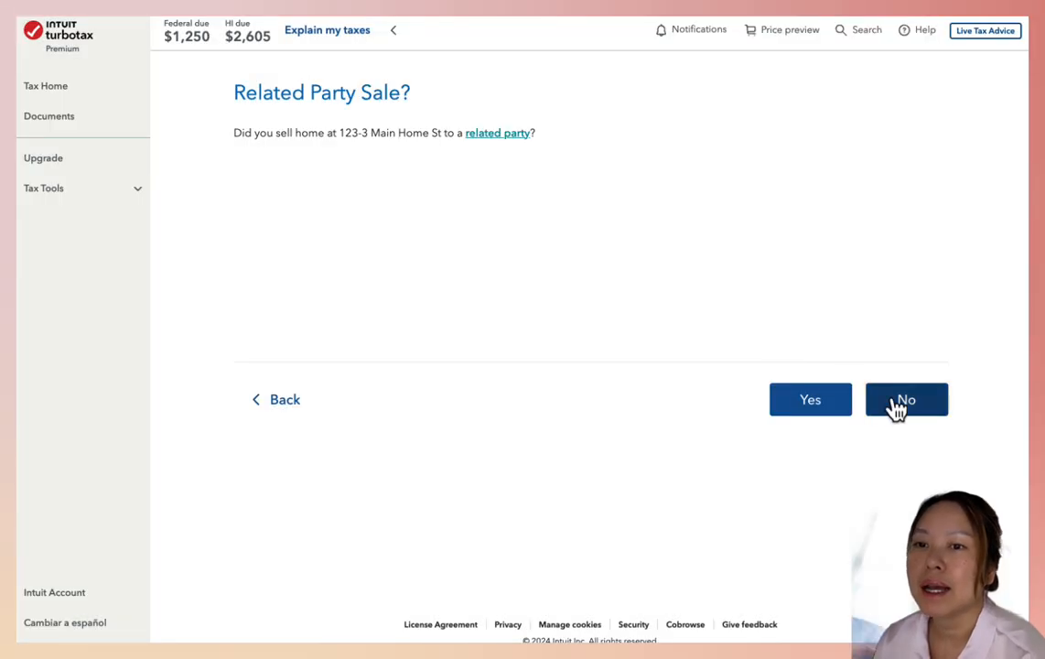
pyautogui.click(901, 408)
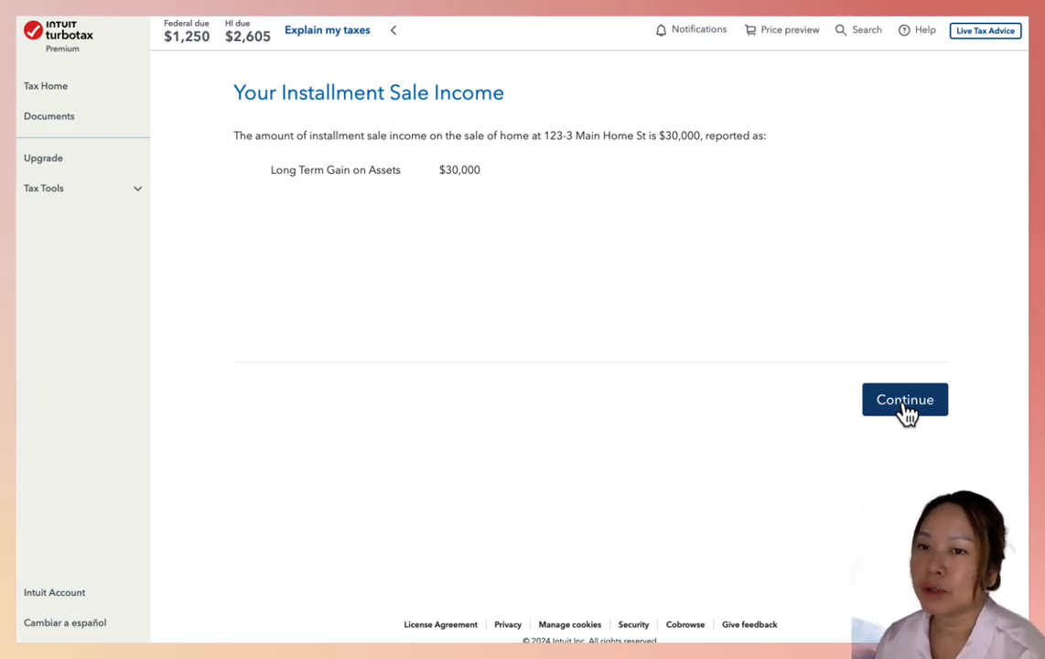
# Accept the installment sale income, decline entering different gain amounts for AMT, and finish the home sales section
pyautogui.click(905, 403)
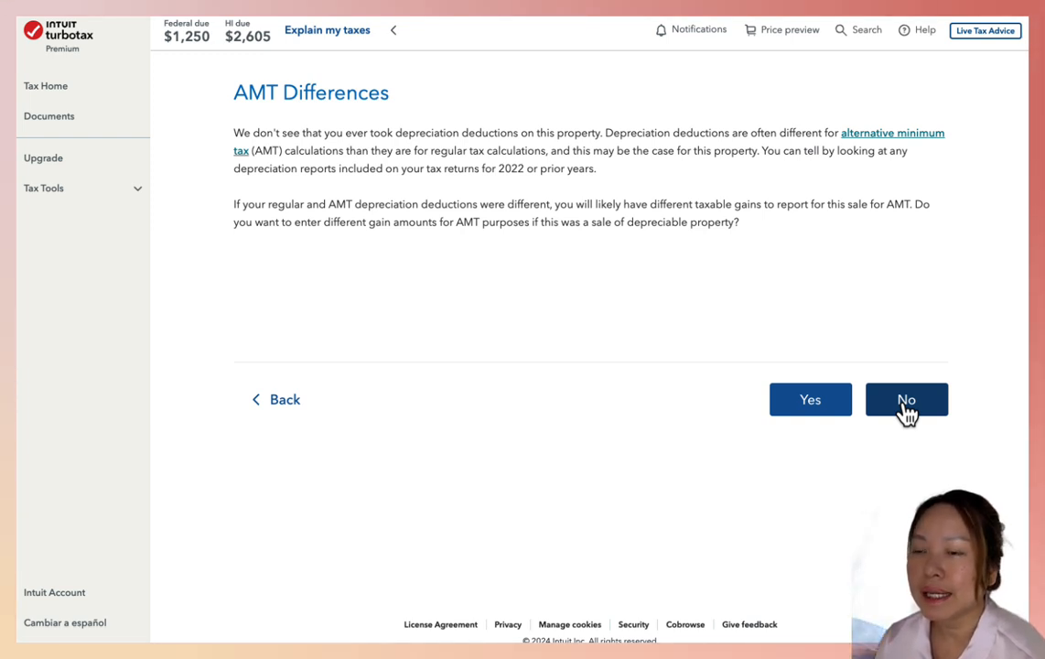
pyautogui.click(906, 402)
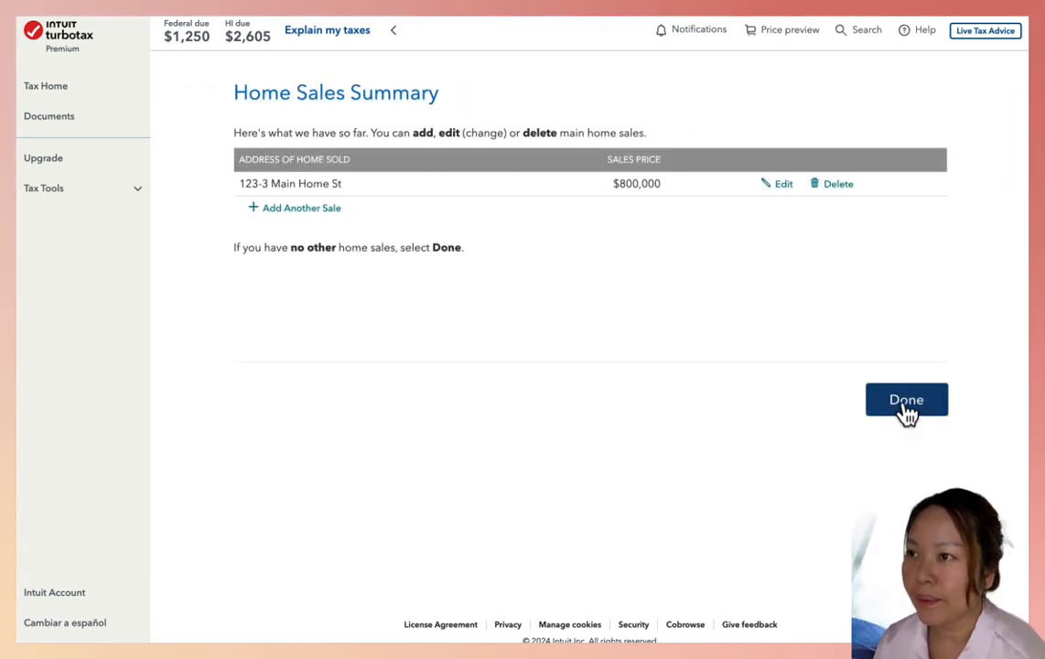
pyautogui.click(906, 407)
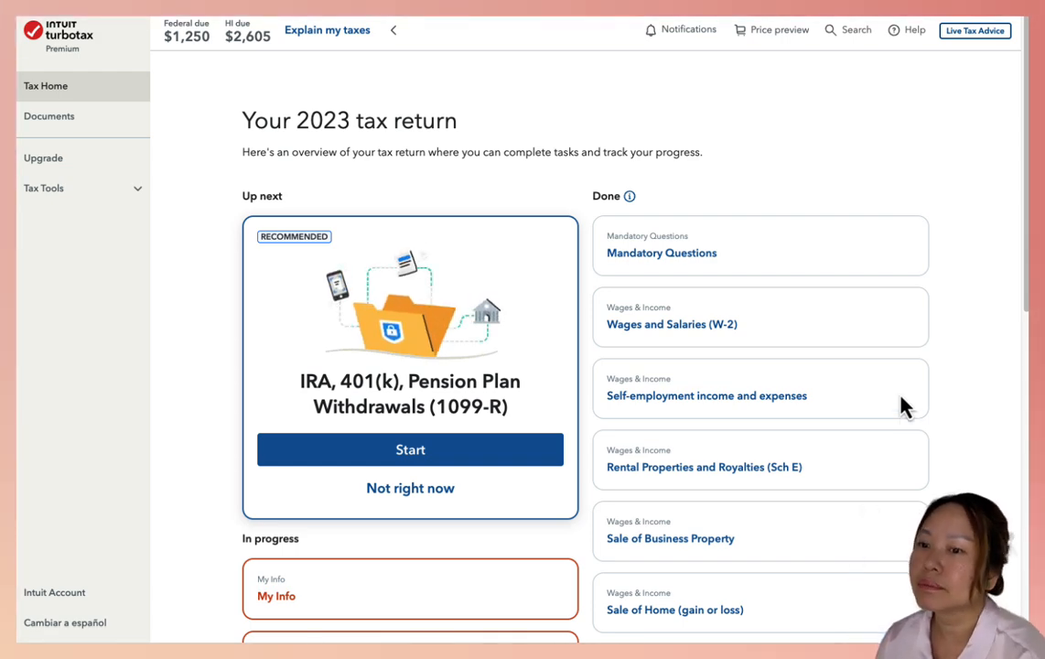
# Open the explanation of the taxes, expand the Your taxes breakdown, and open its Total Income details
pyautogui.click(314, 34)
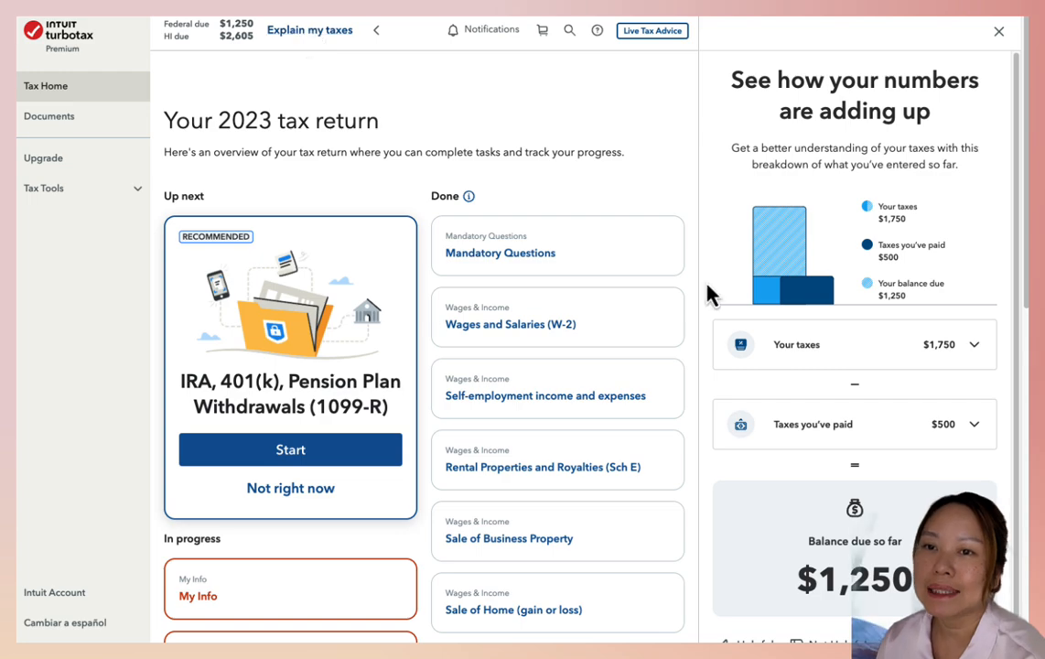
pyautogui.scroll(-1, 878, 444)
pyautogui.scroll(-10, 884, 455)
pyautogui.scroll(10, 887, 455)
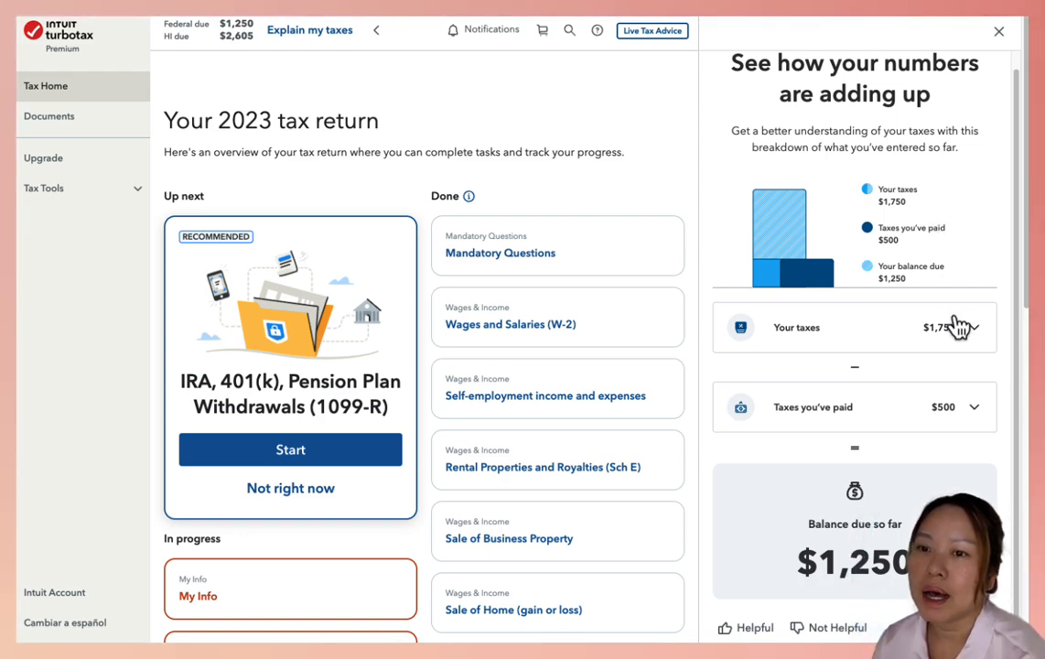
pyautogui.scroll(-5, 942, 402)
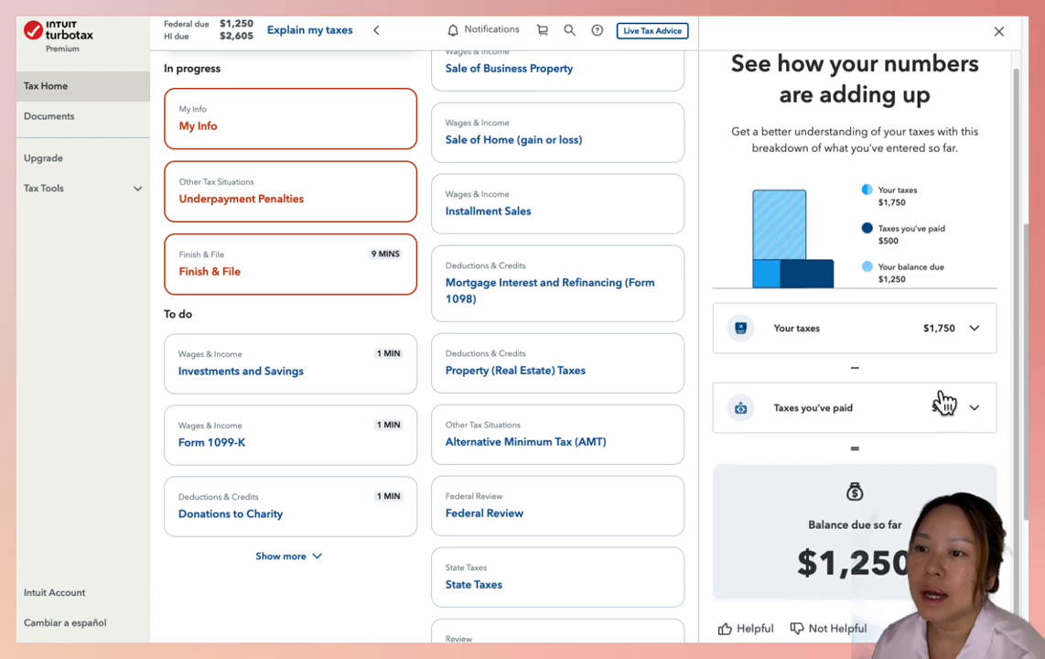
pyautogui.scroll(1, 945, 403)
pyautogui.scroll(-4, 1023, 426)
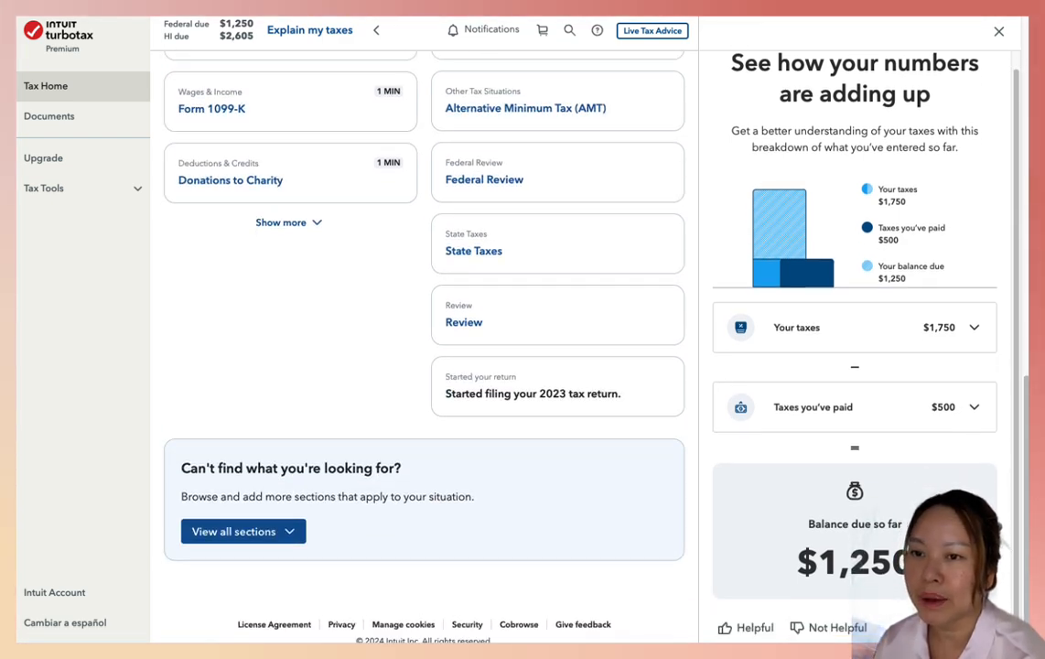
pyautogui.click(975, 337)
pyautogui.scroll(-5, 942, 406)
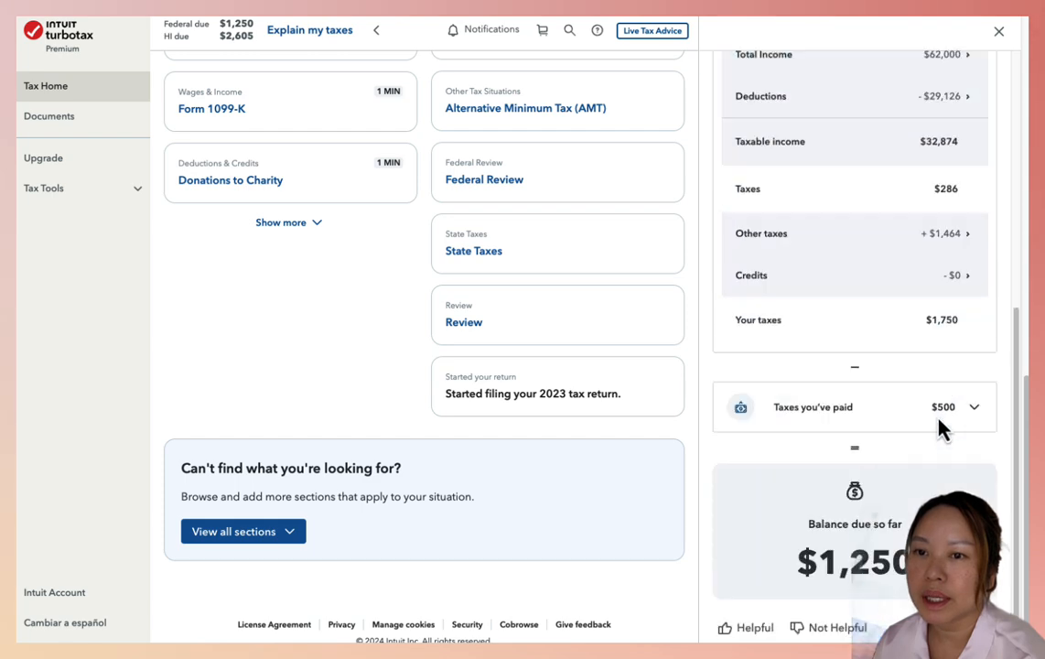
pyautogui.scroll(4, 943, 427)
pyautogui.scroll(-2, 939, 426)
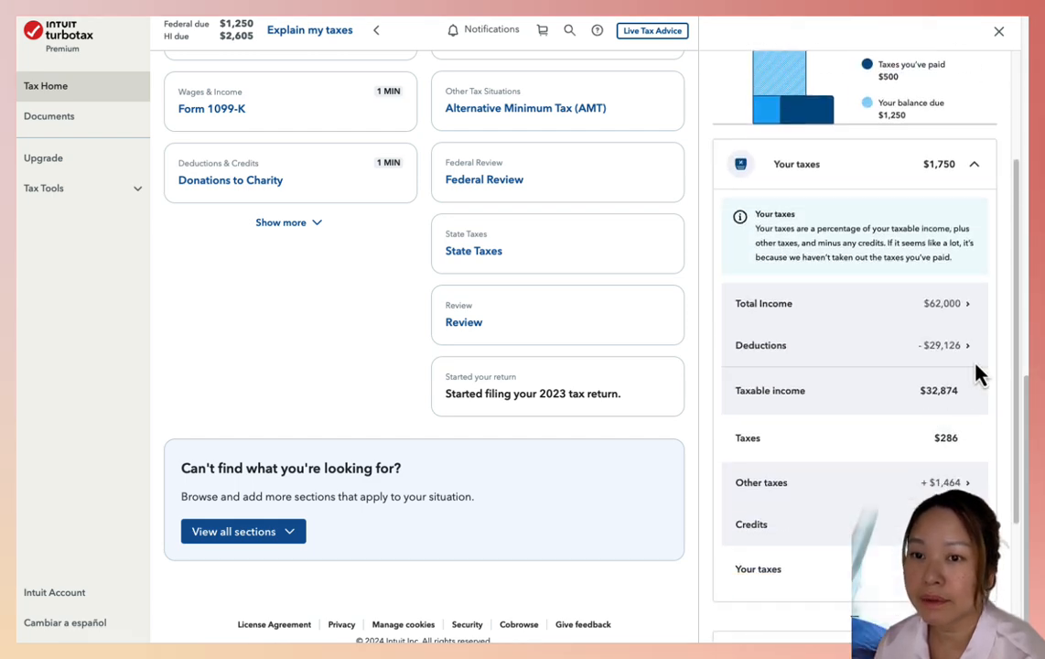
pyautogui.click(968, 305)
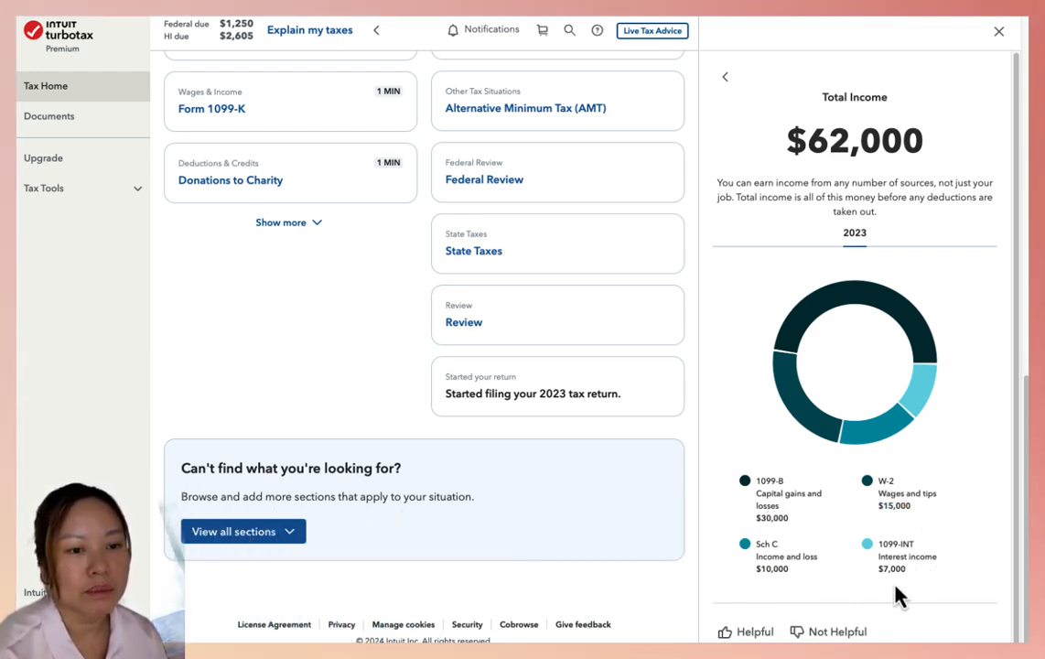
# Examine the capital gains, Schedule C income and 1099-INT interest amounts in the Total Income breakdown
pyautogui.moveTo(796, 586); pyautogui.dragTo(758, 563)
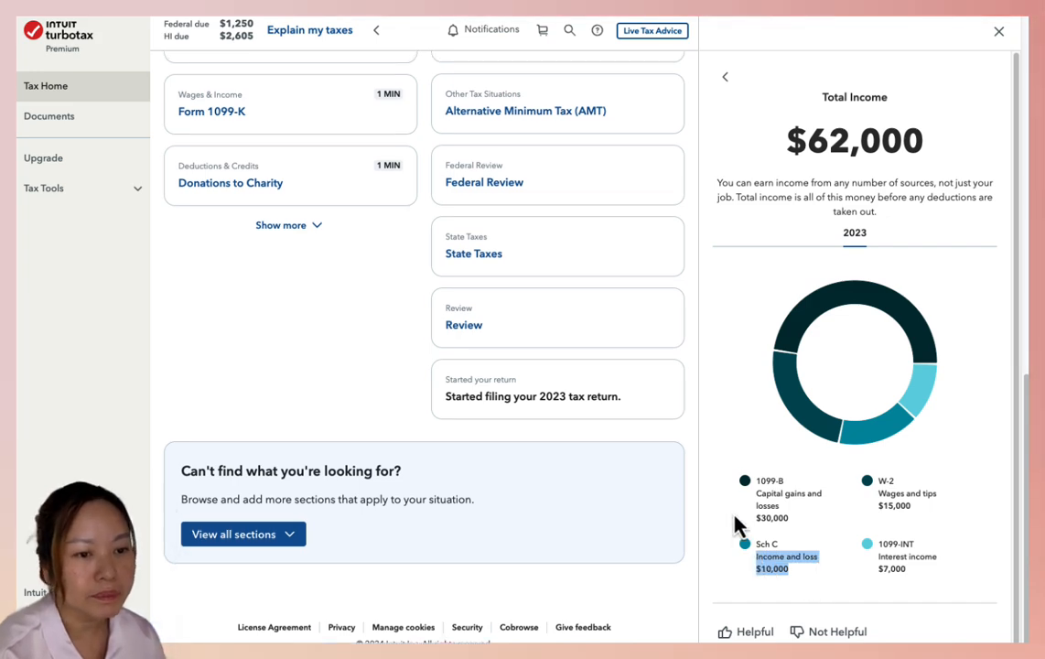
pyautogui.click(795, 533)
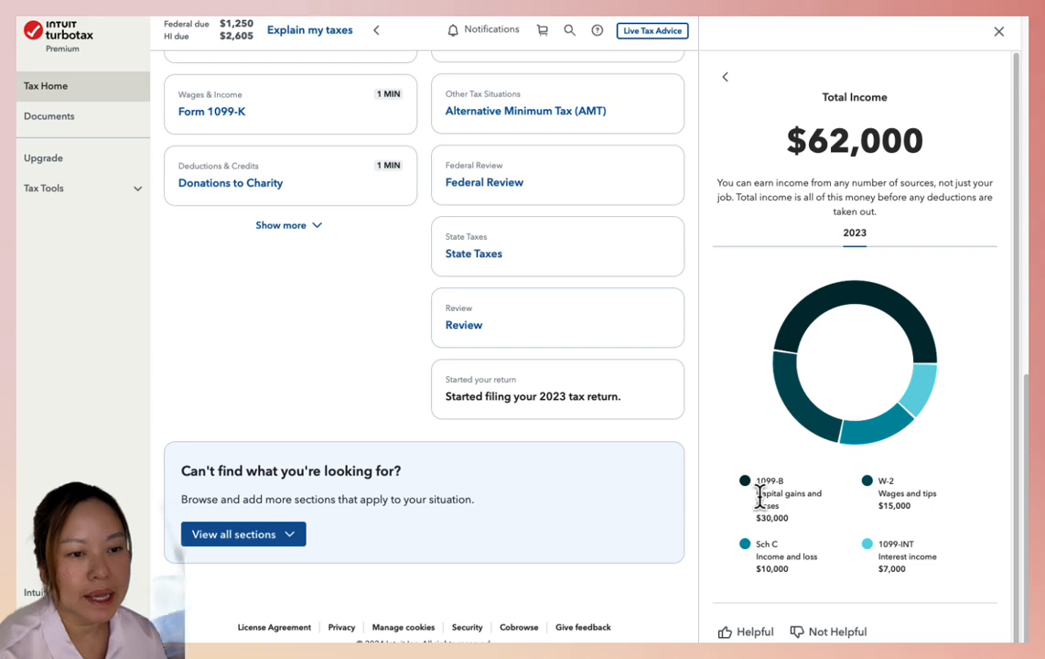
pyautogui.moveTo(794, 523); pyautogui.dragTo(753, 525)
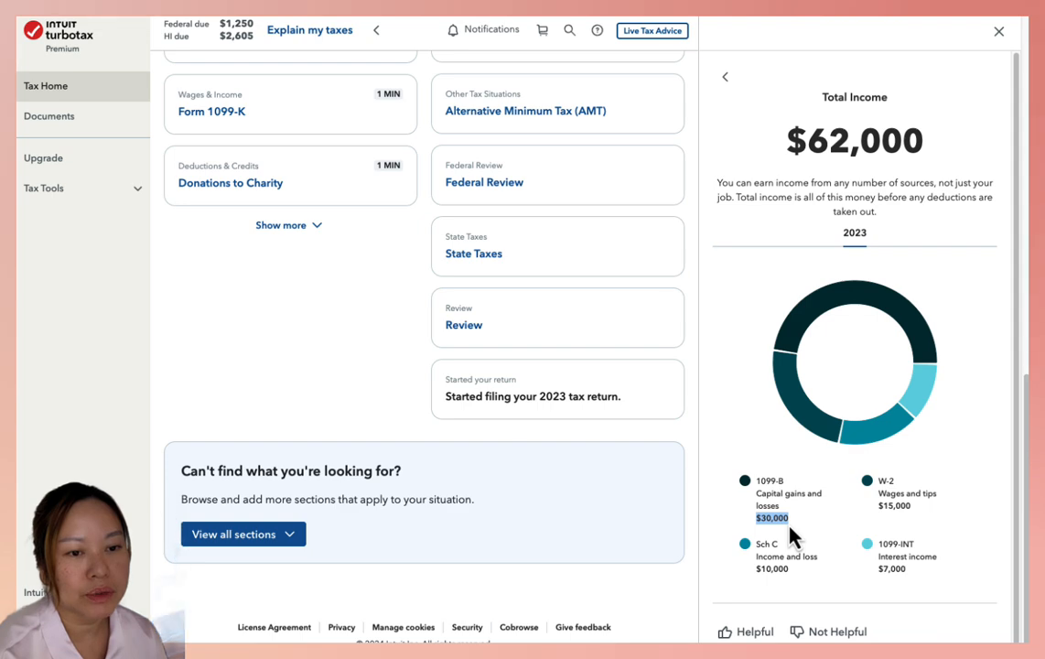
pyautogui.click(878, 569)
pyautogui.moveTo(877, 558); pyautogui.dragTo(945, 560)
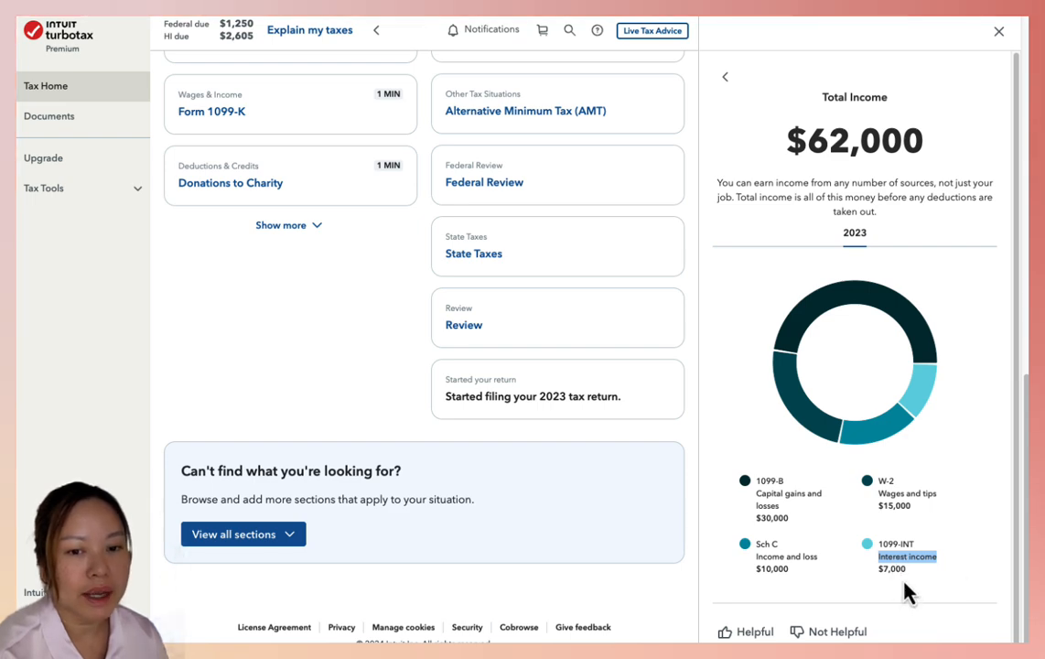
pyautogui.moveTo(877, 568); pyautogui.dragTo(906, 569)
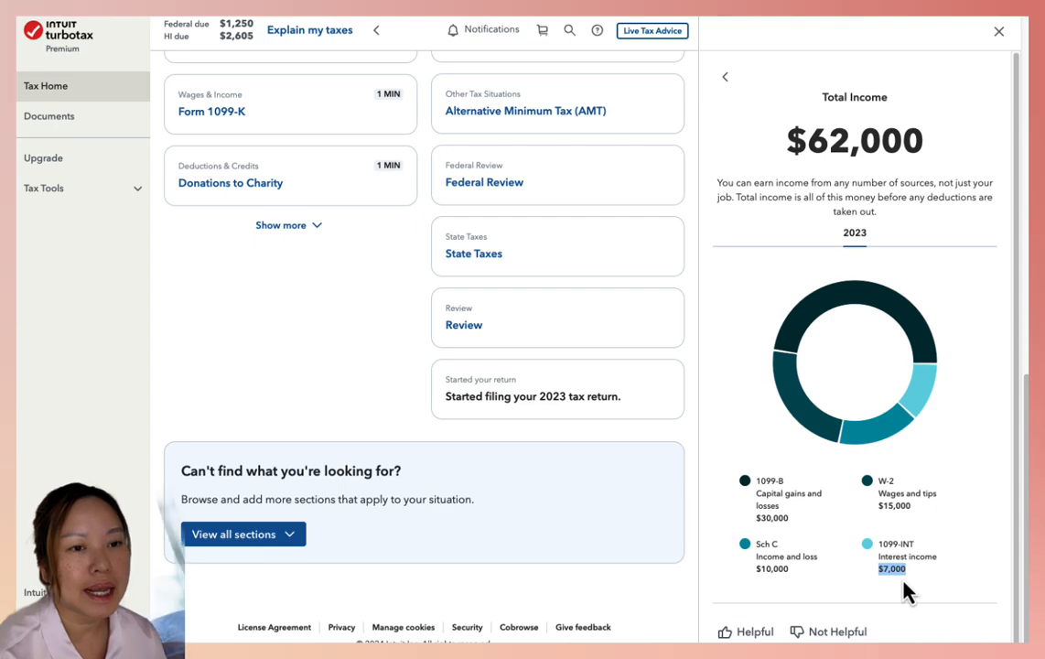
pyautogui.scroll(8, 904, 580)
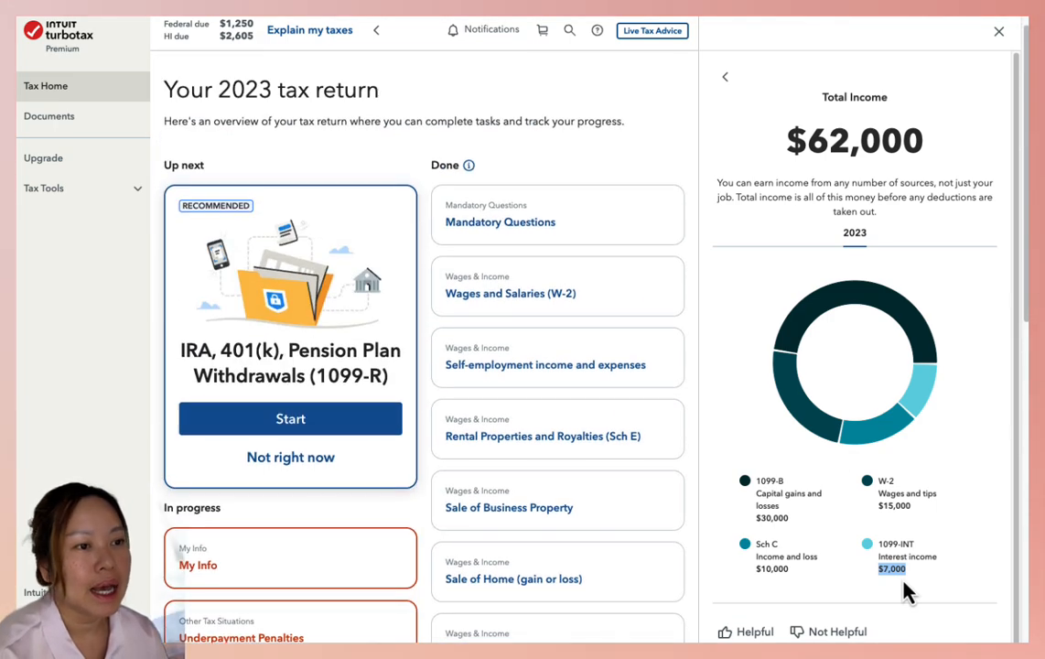
pyautogui.scroll(-1, 904, 580)
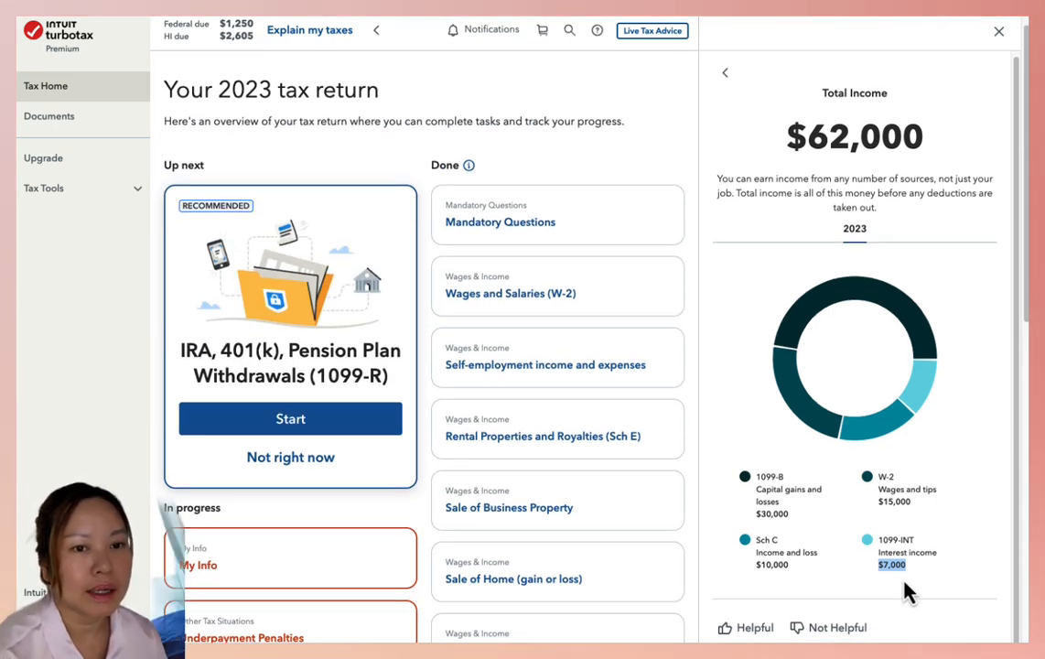
pyautogui.moveTo(1023, 325); pyautogui.dragTo(1022, 282)
pyautogui.scroll(-8, 903, 476)
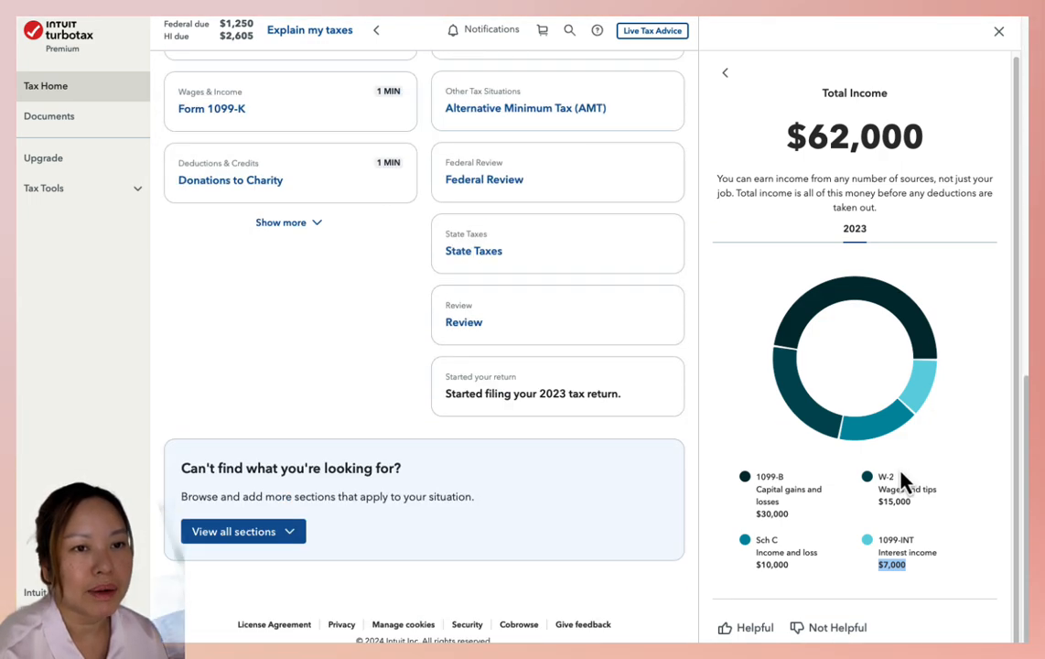